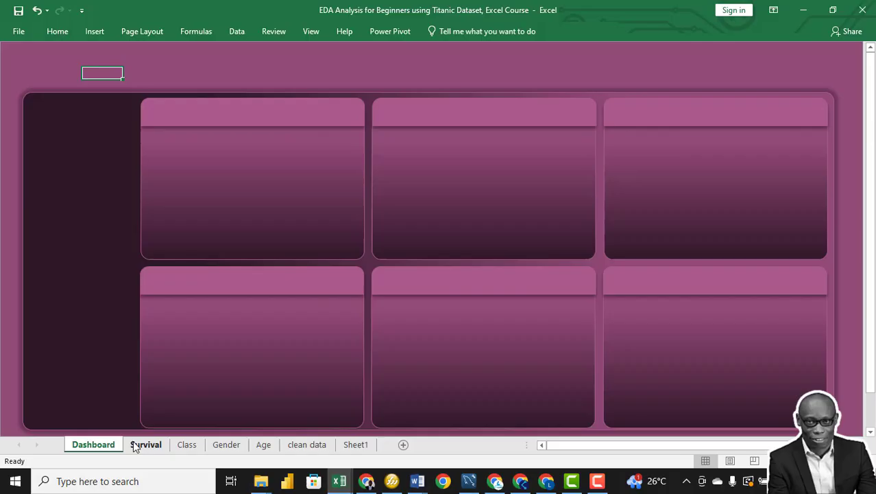
# Copy the survival doughnut chart from the Survival sheet onto the Dashboard sheet and place it near the dark side panel
pyautogui.click(141, 445)
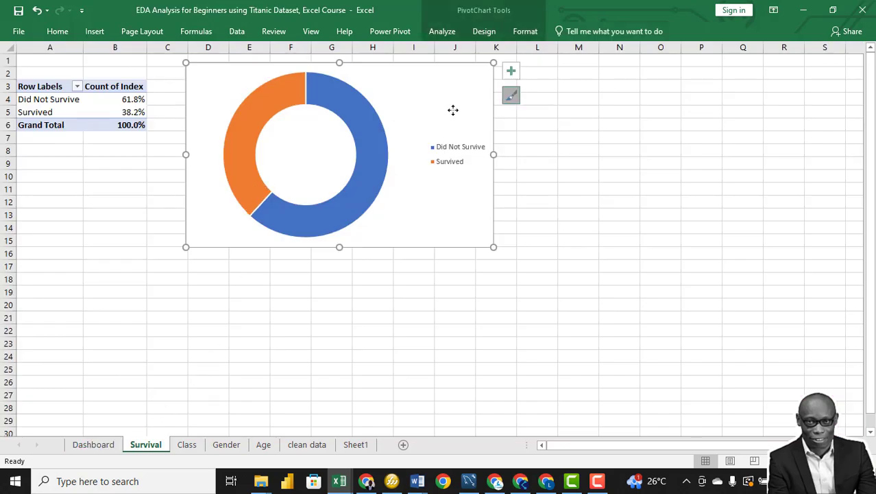
pyautogui.click(96, 446)
pyautogui.click(101, 225)
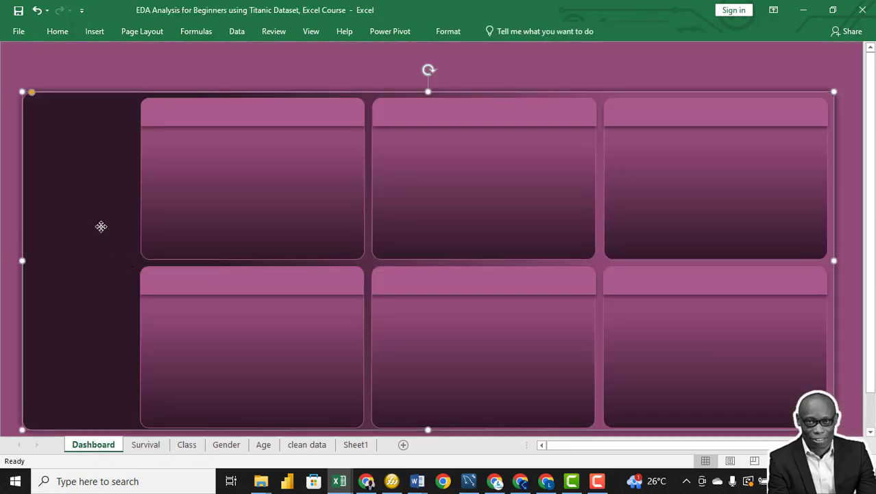
pyautogui.hotkey('ctrl', 'v')
pyautogui.moveTo(51, 238); pyautogui.dragTo(96, 272)
# Format the pasted chart's area with no border line and no fill
pyautogui.rightClick(94, 271)
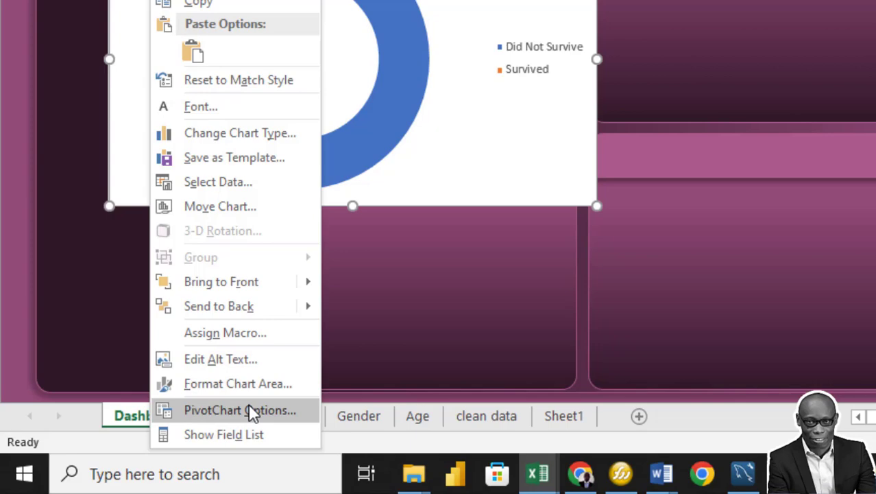
pyautogui.click(278, 390)
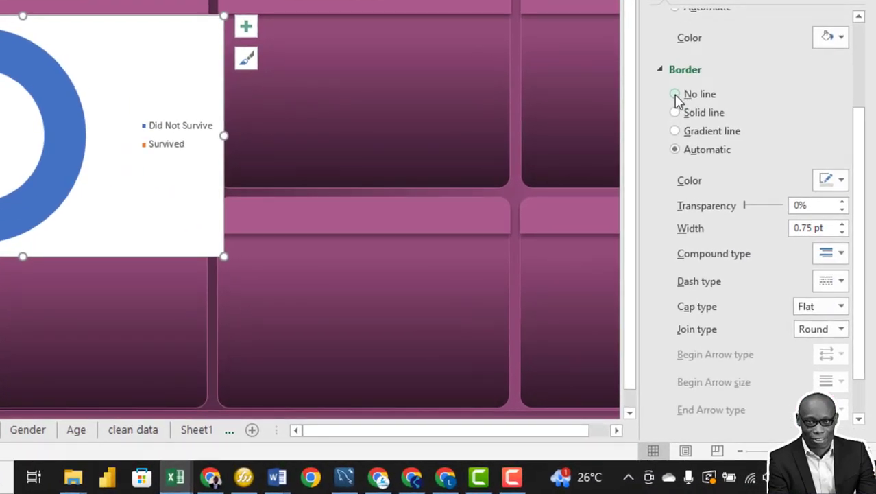
pyautogui.click(675, 95)
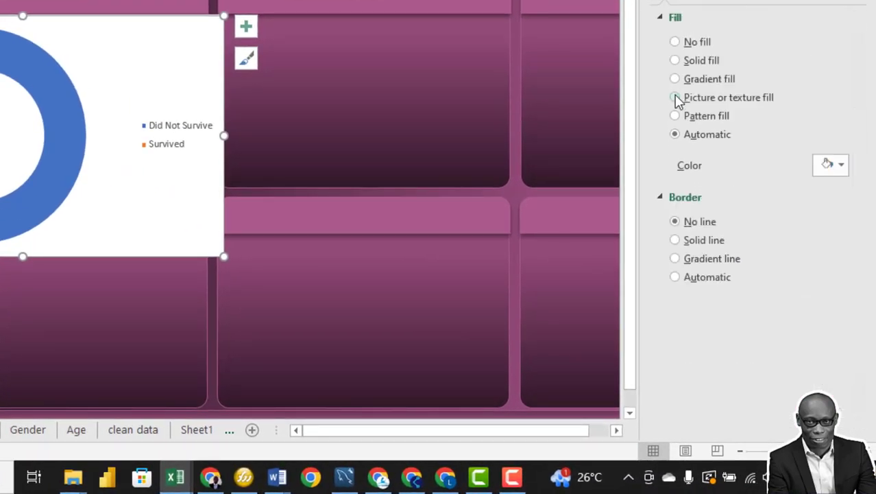
pyautogui.click(676, 42)
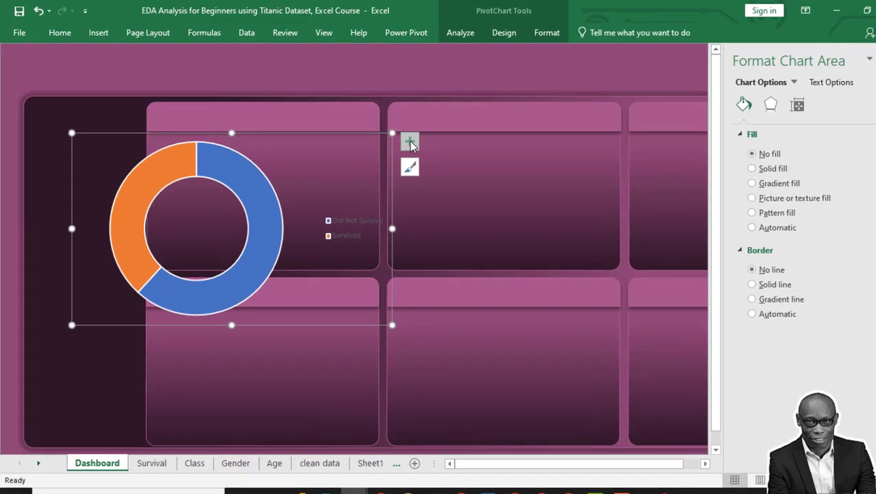
# Hide the doughnut chart's legend and remove the outline from its data series
pyautogui.click(393, 135)
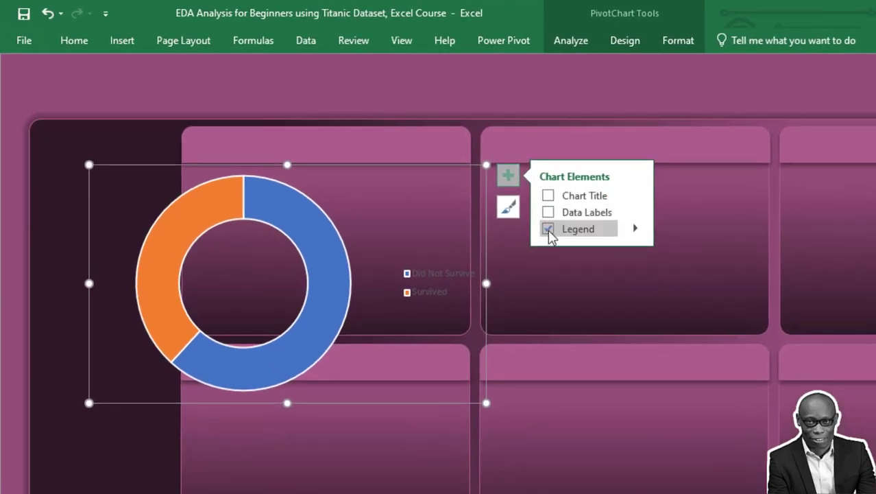
pyautogui.click(548, 230)
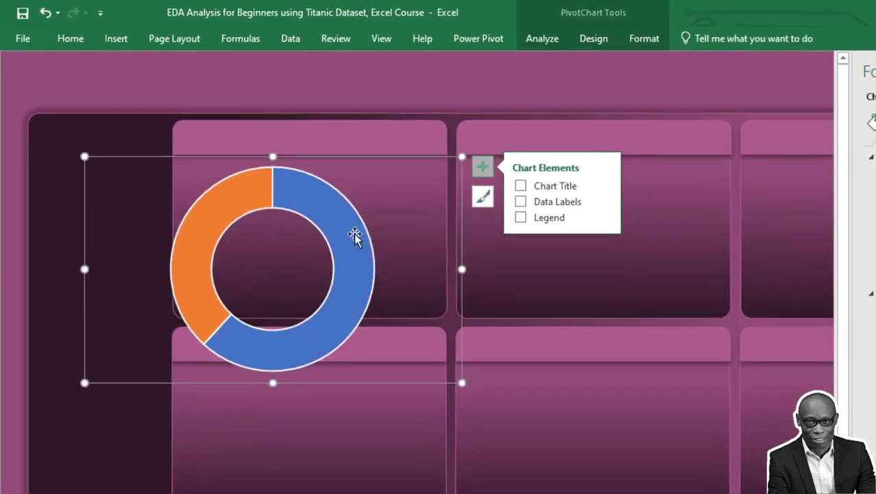
pyautogui.doubleClick(368, 204)
pyautogui.click(365, 229)
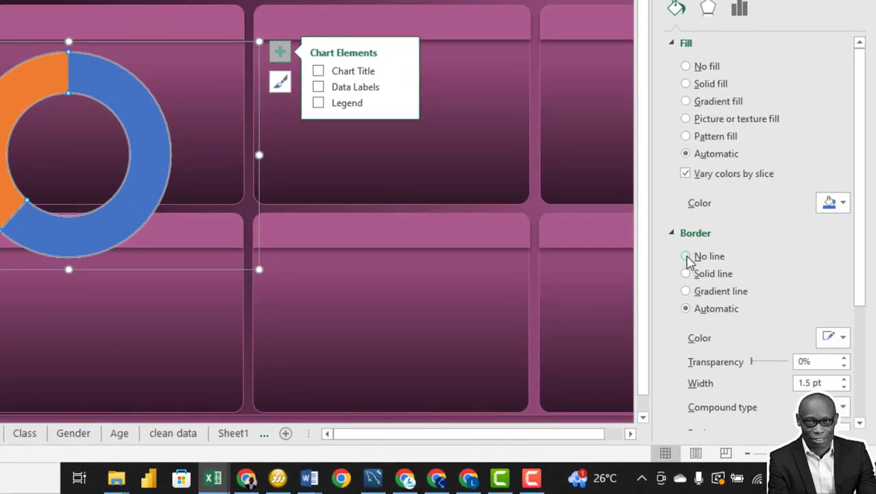
pyautogui.click(686, 257)
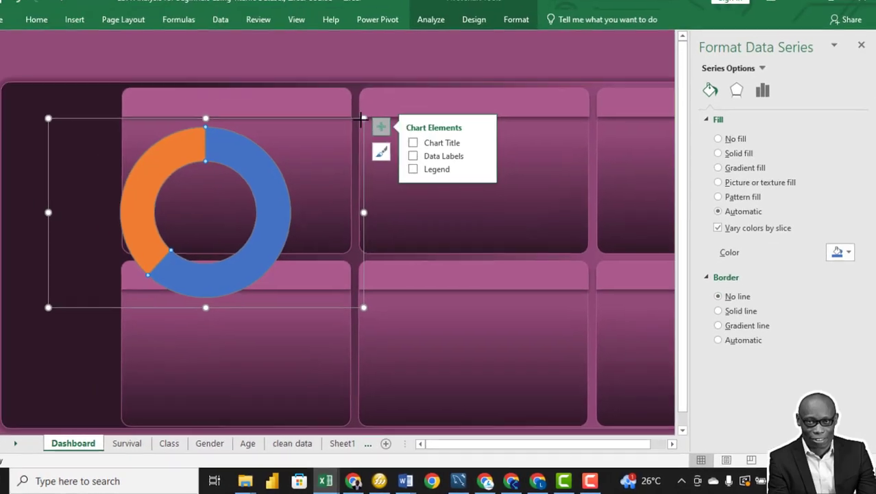
# Shrink the doughnut chart and position it within the dark side panel of the dashboard
pyautogui.moveTo(362, 119); pyautogui.dragTo(279, 154)
pyautogui.moveTo(248, 214); pyautogui.dragTo(168, 195)
pyautogui.moveTo(225, 142); pyautogui.dragTo(137, 154)
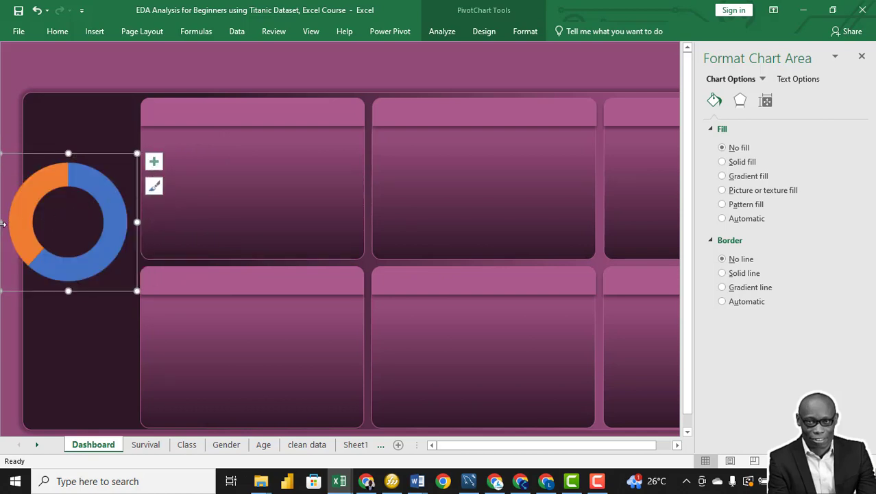
pyautogui.moveTo(3, 224); pyautogui.dragTo(29, 223)
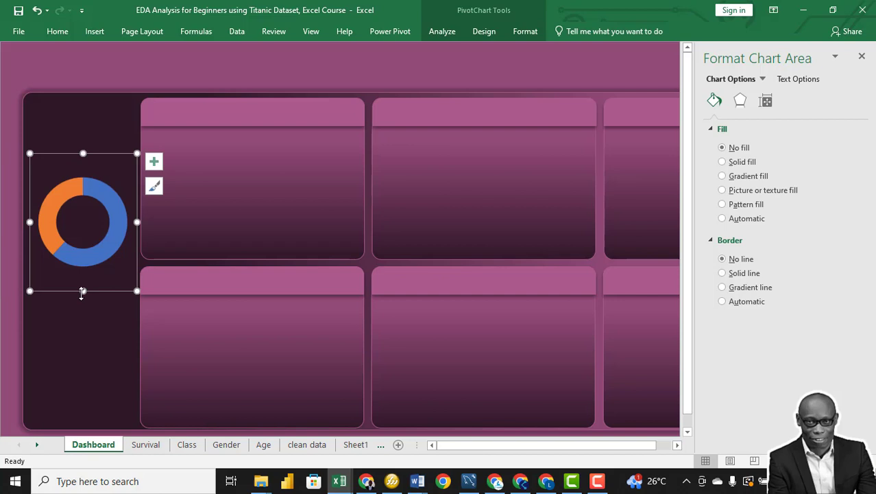
pyautogui.moveTo(82, 292); pyautogui.dragTo(82, 287)
# Give the doughnut series a solid fill in the recent pink-purple color with 80% transparency
pyautogui.click(69, 204)
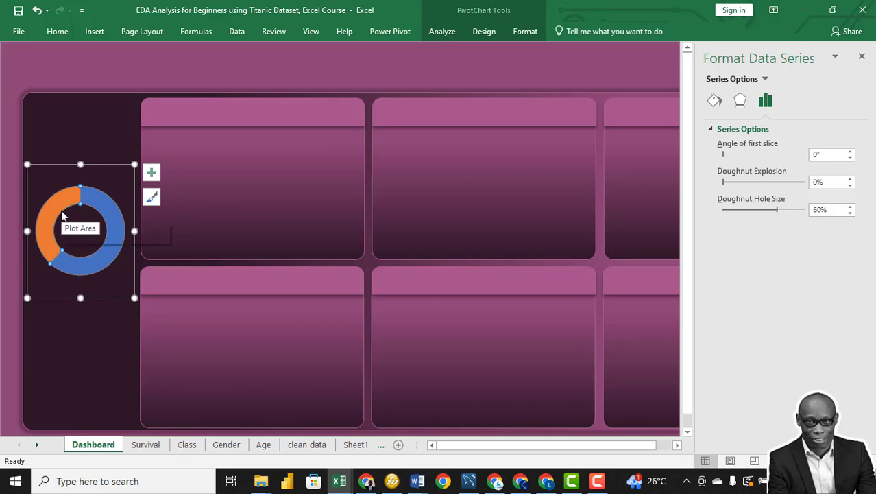
pyautogui.click(116, 177)
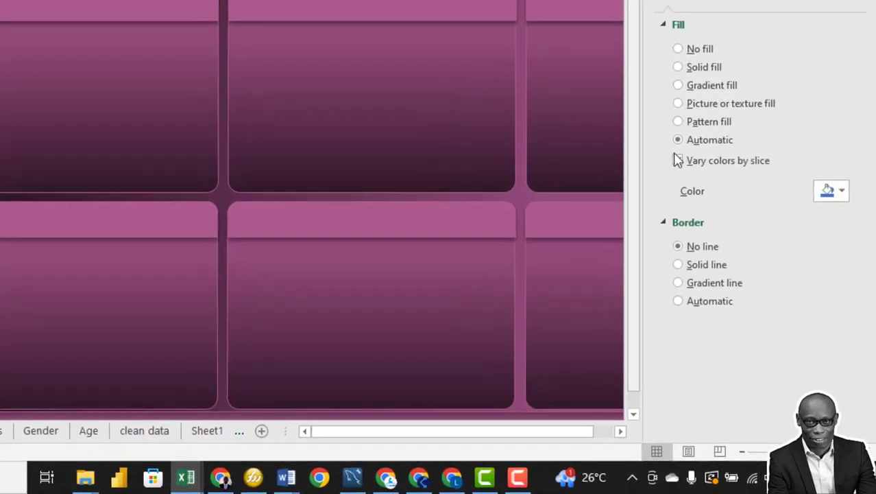
pyautogui.click(698, 109)
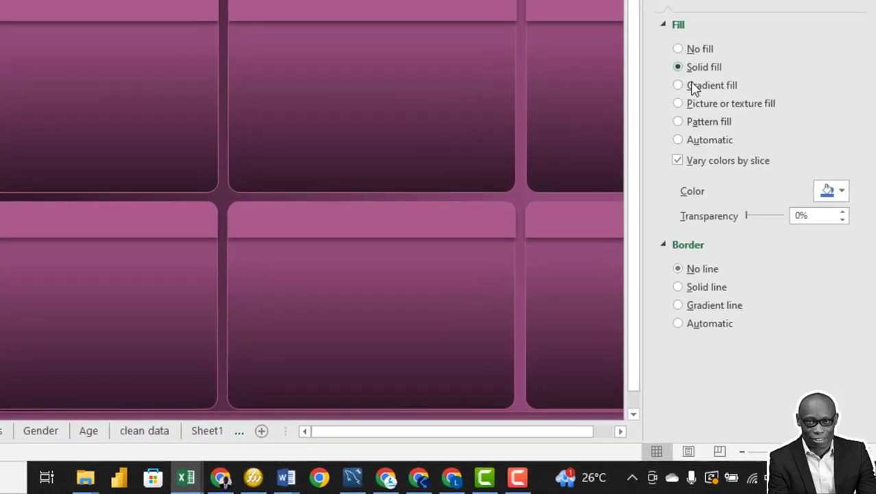
pyautogui.click(842, 192)
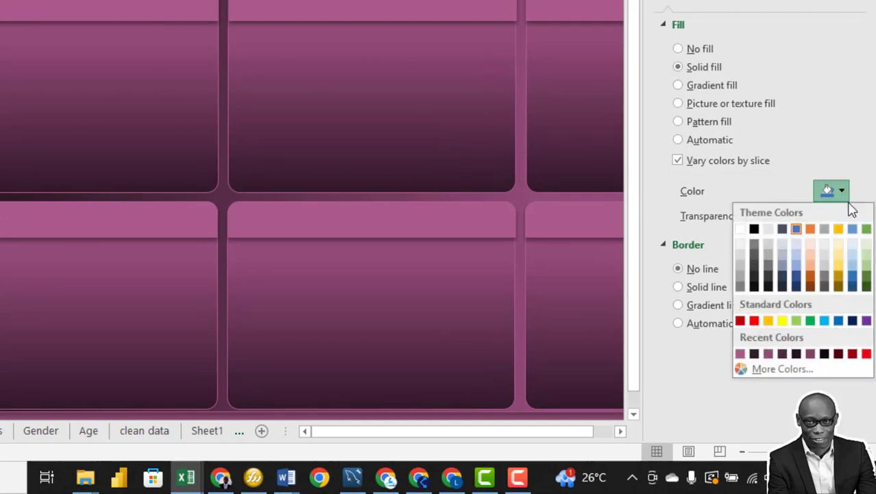
pyautogui.click(768, 355)
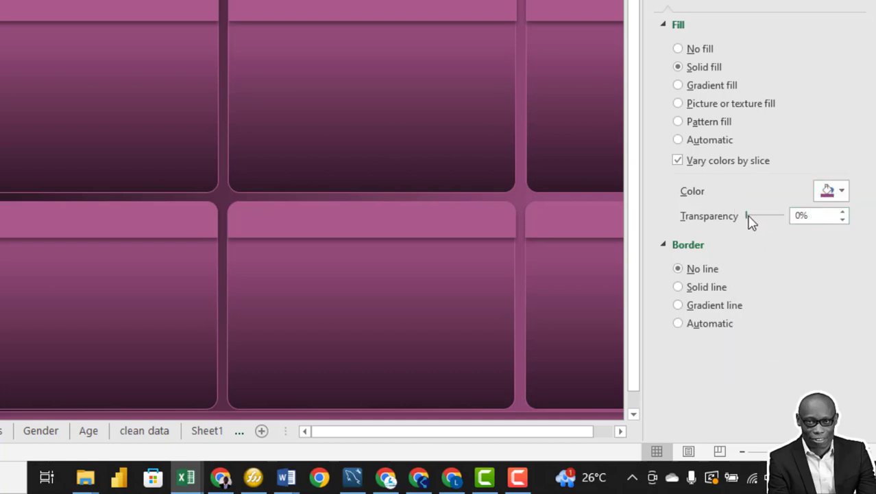
pyautogui.moveTo(748, 216); pyautogui.dragTo(771, 217)
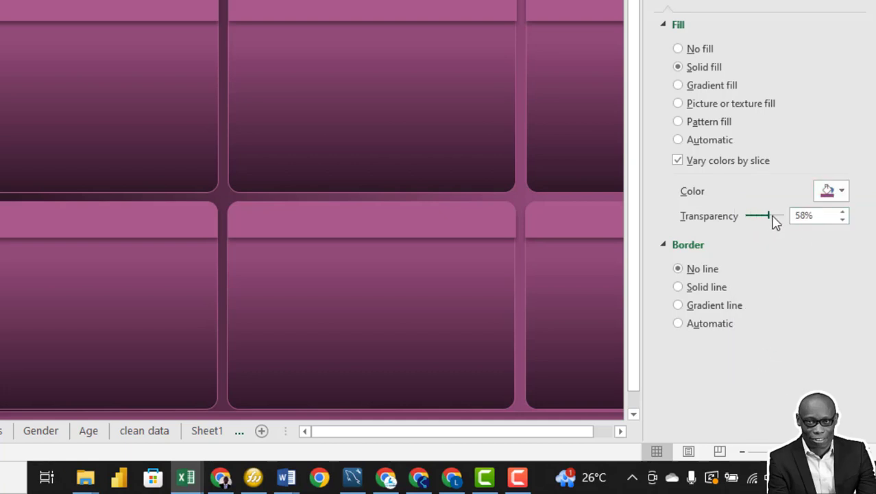
pyautogui.click(841, 194)
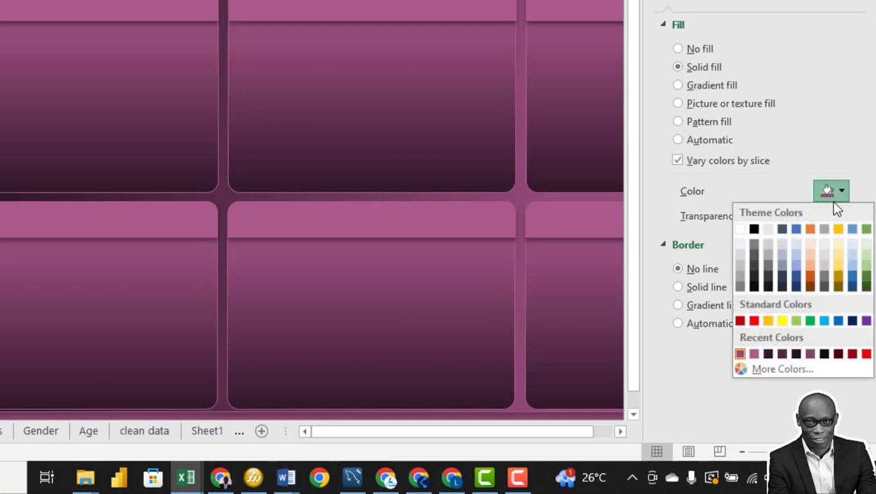
pyautogui.click(754, 354)
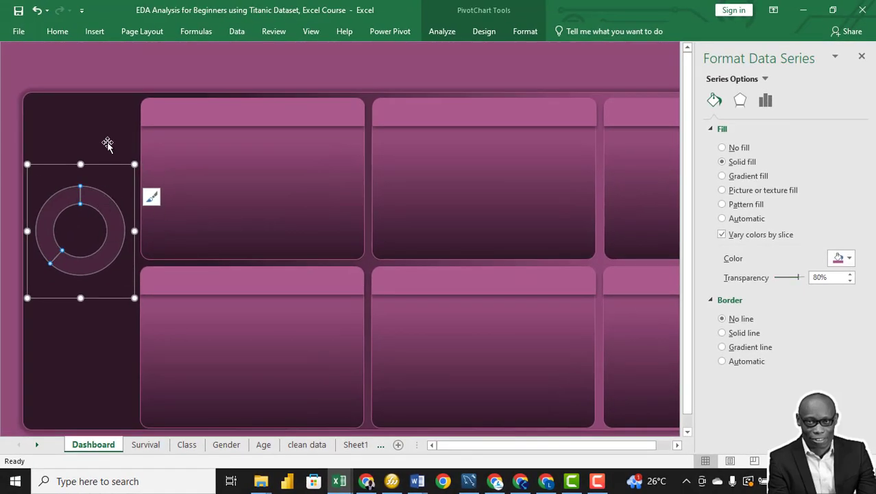
# Set the fill transparency of only the Survived slice to 0%
pyautogui.click(108, 144)
pyautogui.click(70, 202)
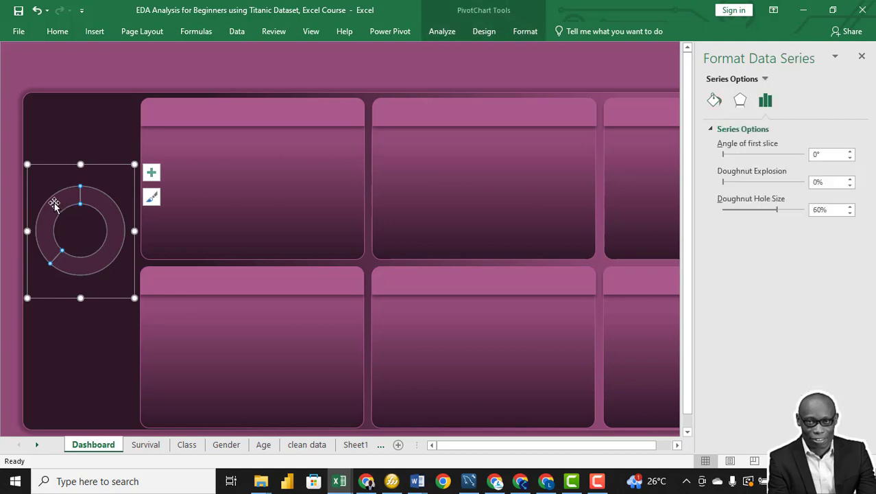
pyautogui.click(57, 206)
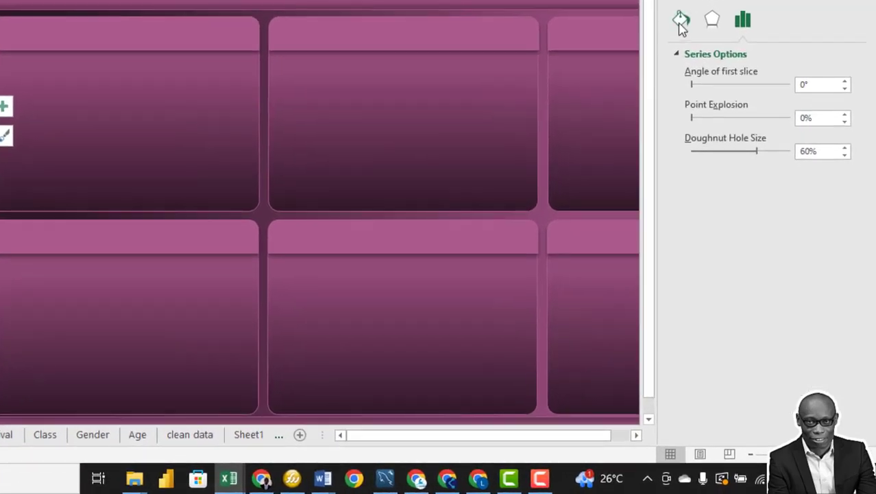
pyautogui.click(681, 22)
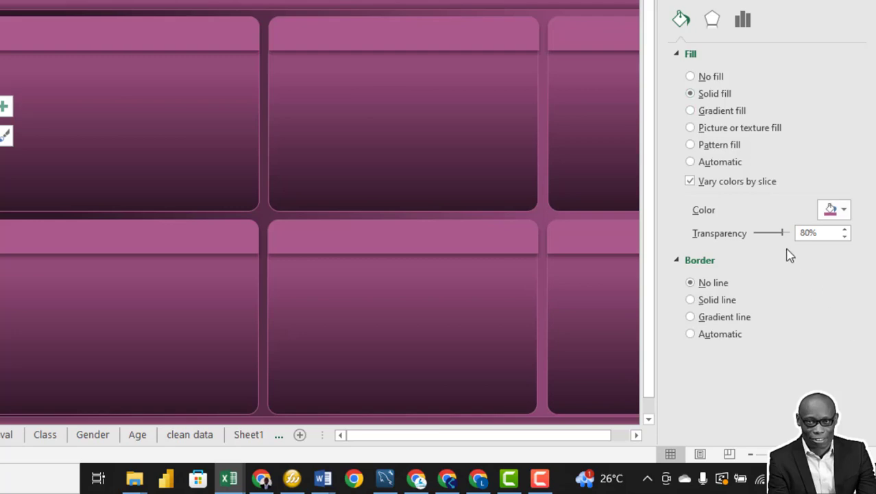
pyautogui.moveTo(784, 233); pyautogui.dragTo(750, 239)
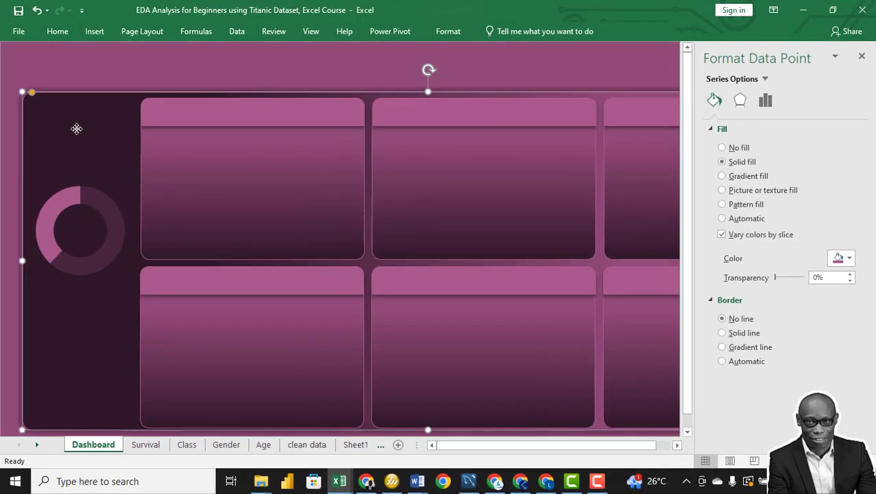
pyautogui.click(77, 128)
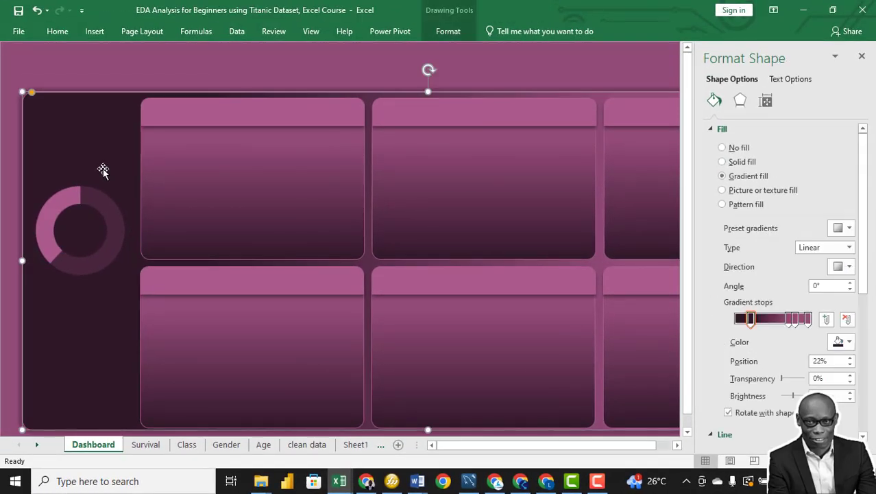
# Duplicate the formatted doughnut chart and move the copy below the original in the side panel
pyautogui.click(109, 271)
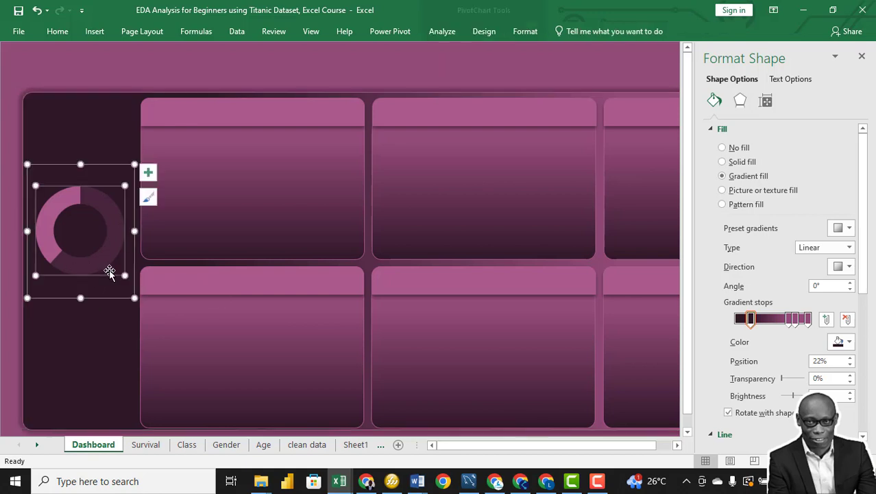
pyautogui.click(113, 291)
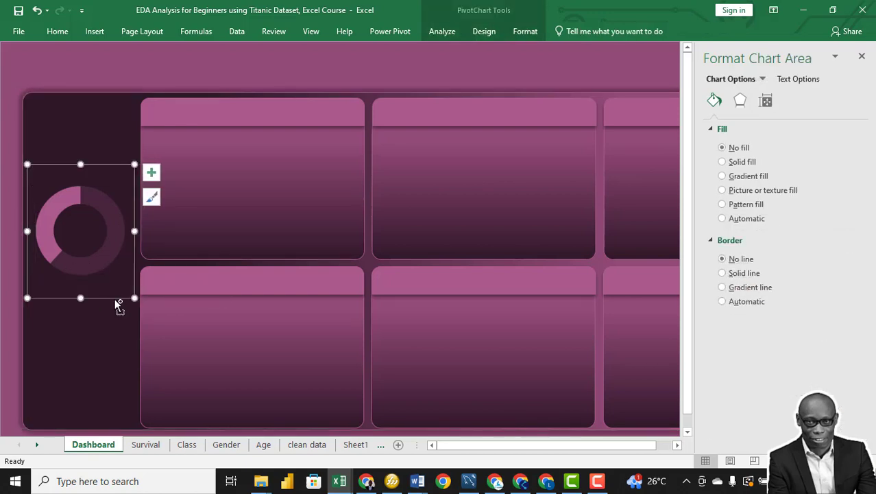
pyautogui.click(113, 327)
pyautogui.hotkey('ctrl', 'z')
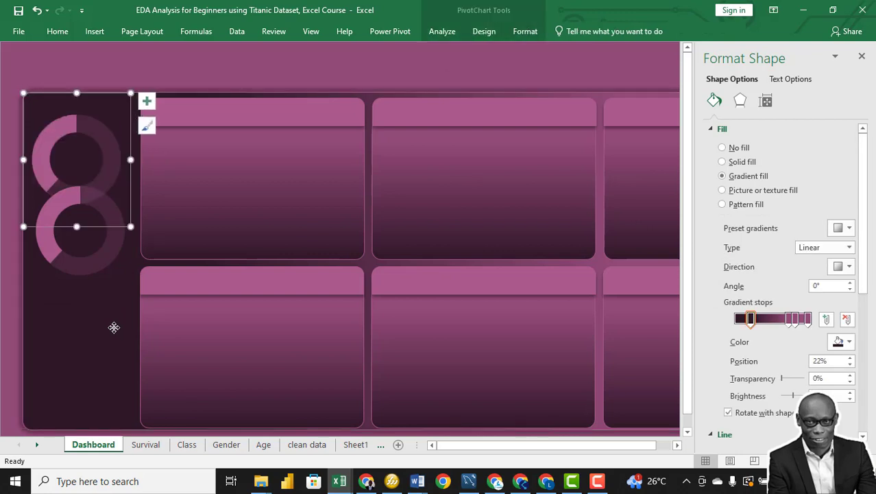
pyautogui.click(122, 211)
pyautogui.moveTo(129, 190); pyautogui.dragTo(130, 380)
# Select both doughnut charts and align them with Align Right
pyautogui.keyDown('ctrl'); pyautogui.click(128, 248); pyautogui.keyUp('ctrl')
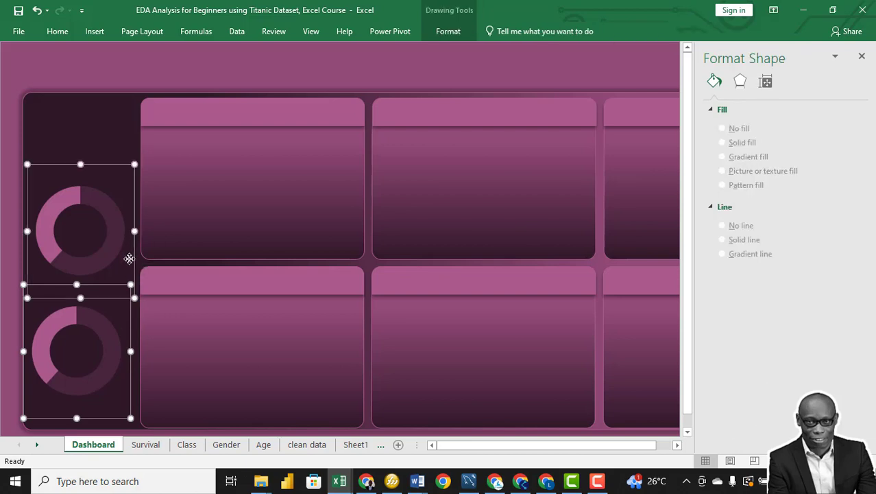
pyautogui.click(105, 149)
pyautogui.click(123, 312)
pyautogui.keyDown('ctrl'); pyautogui.click(132, 234); pyautogui.keyUp('ctrl')
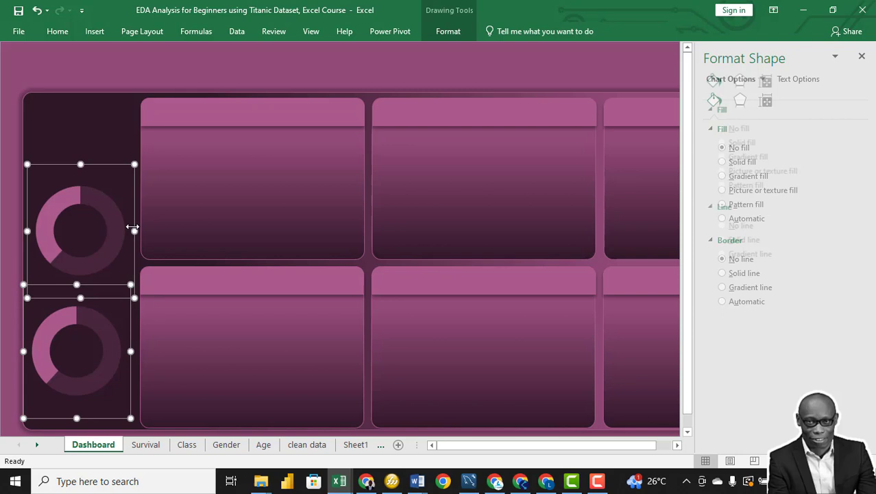
pyautogui.click(448, 32)
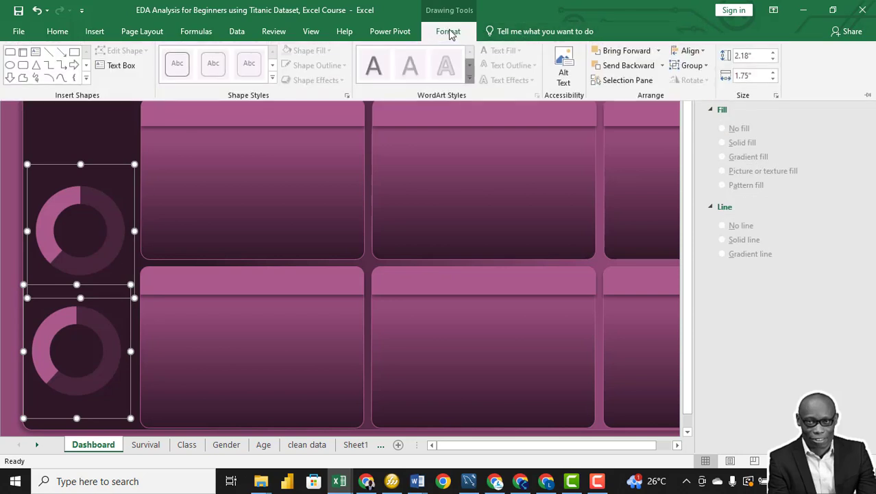
pyautogui.click(689, 51)
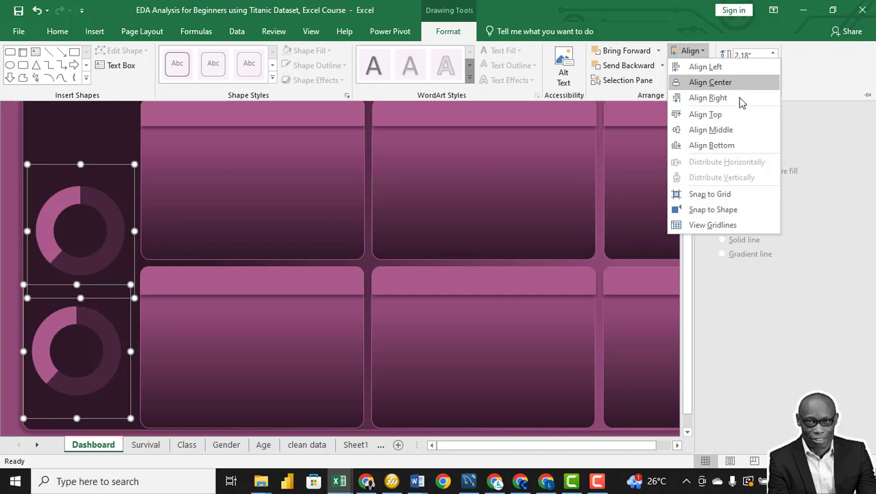
pyautogui.click(708, 97)
pyautogui.click(113, 286)
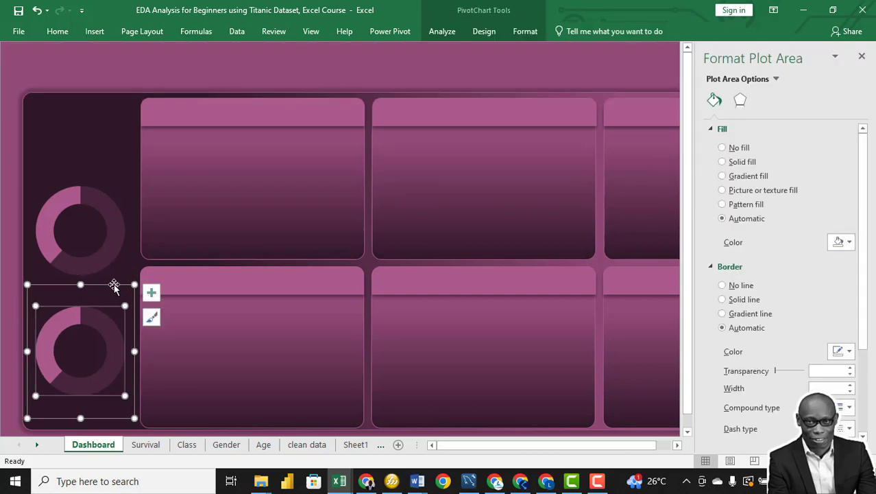
pyautogui.click(113, 323)
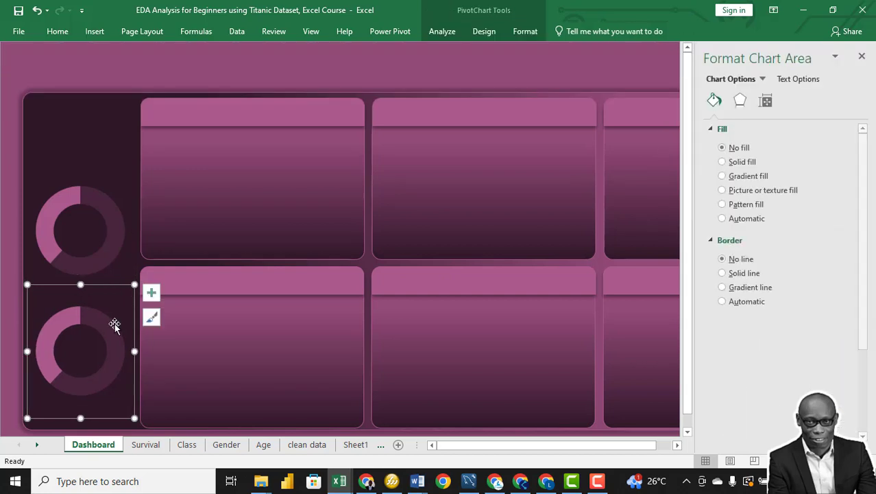
pyautogui.click(62, 325)
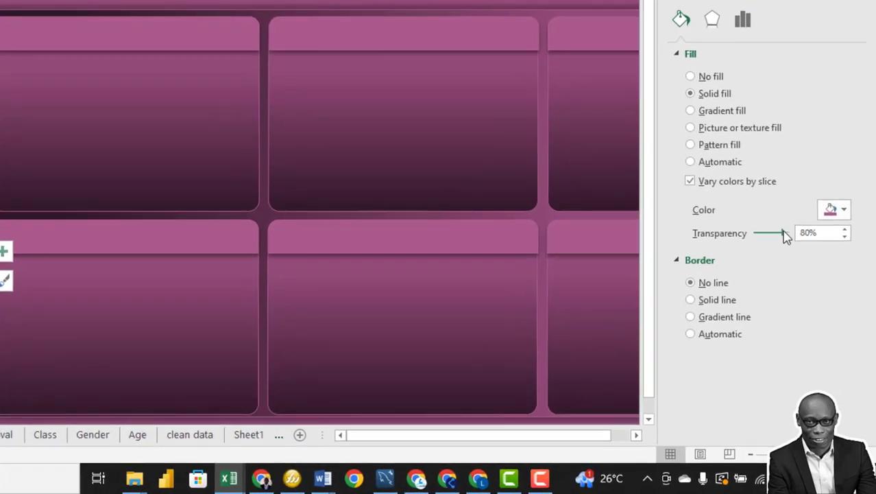
pyautogui.moveTo(798, 277); pyautogui.dragTo(777, 277)
pyautogui.moveTo(760, 243); pyautogui.dragTo(753, 247)
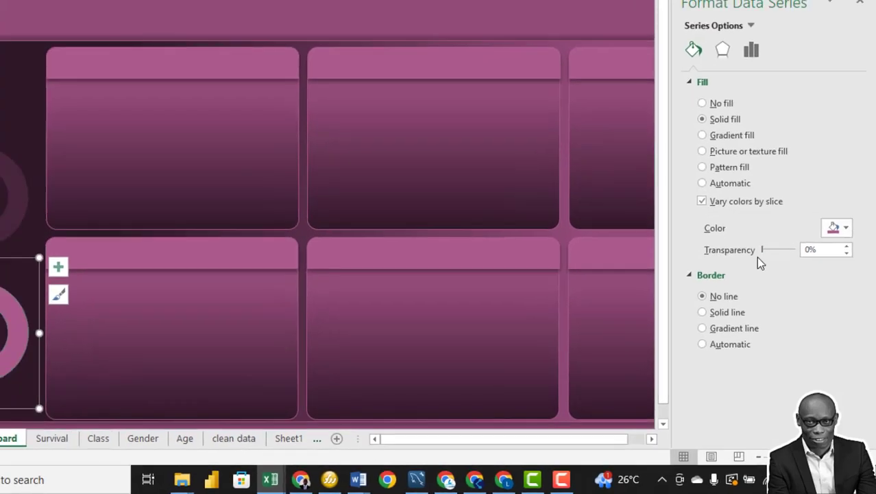
pyautogui.hotkey('ctrl', 'z')
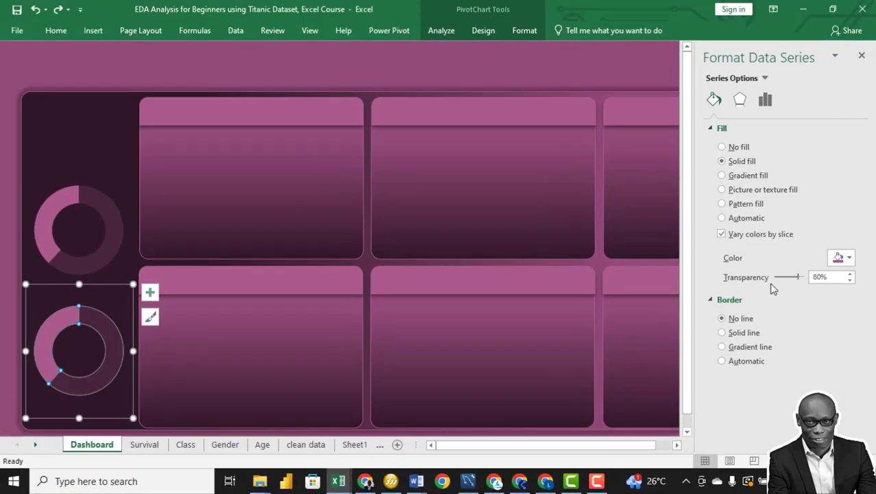
# In the lower doughnut, set the Survived slice's fill transparency to 80% and the Did Not Survive slice's to 0%
pyautogui.click(67, 322)
pyautogui.hotkey('ctrl', 'y')
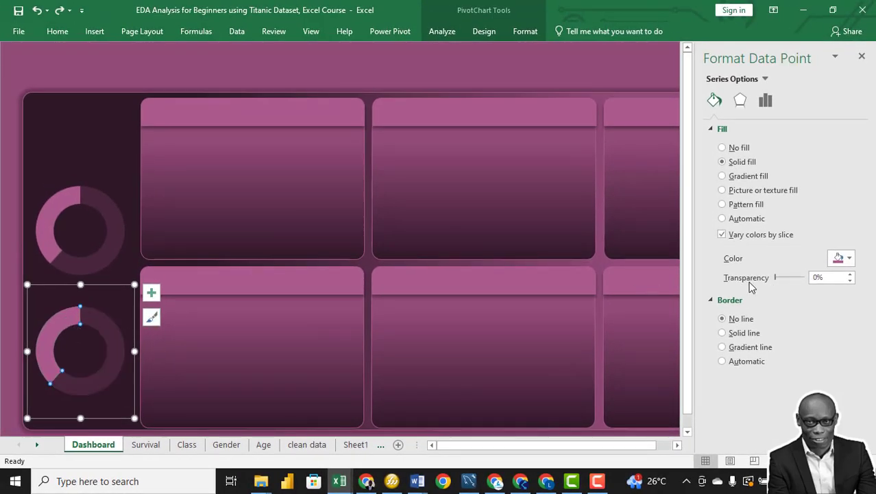
pyautogui.moveTo(777, 283); pyautogui.dragTo(792, 281)
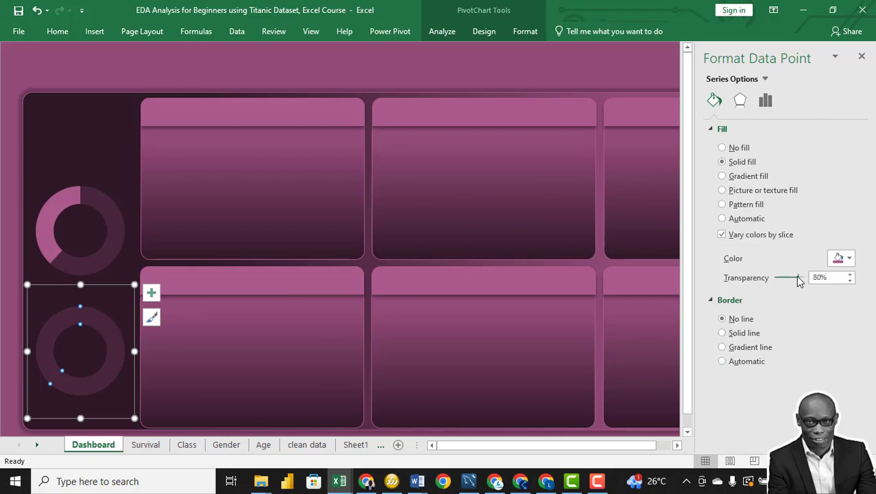
pyautogui.moveTo(799, 280); pyautogui.dragTo(774, 281)
pyautogui.click(100, 162)
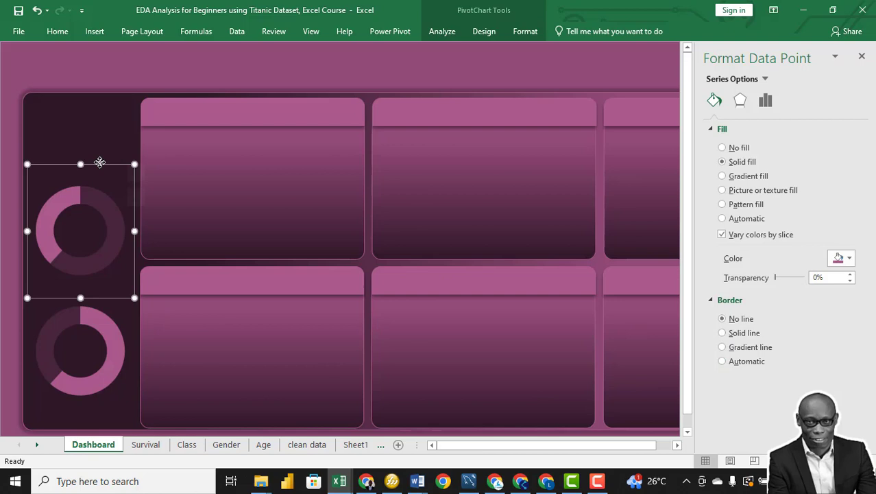
pyautogui.click(100, 162)
# On the Survival sheet, show the Count of Index values with No Calculation and move the doughnut chart farther right
pyautogui.click(69, 71)
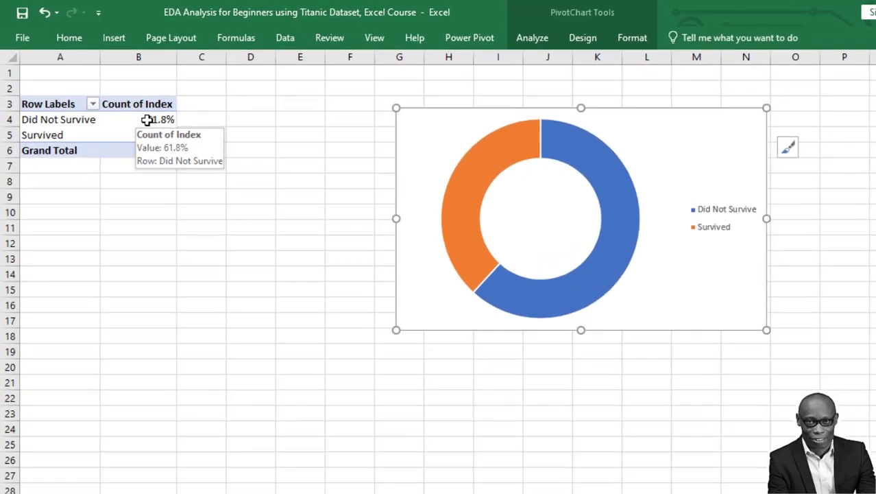
pyautogui.rightClick(121, 102)
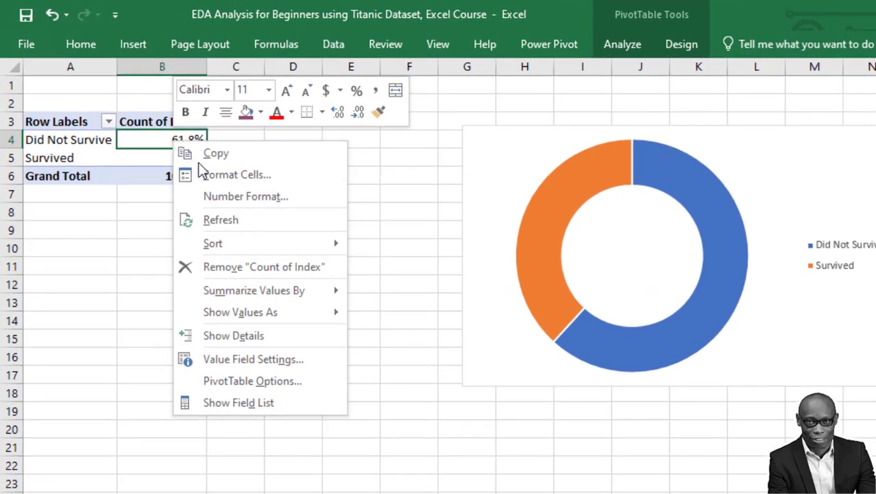
pyautogui.moveTo(280, 310)
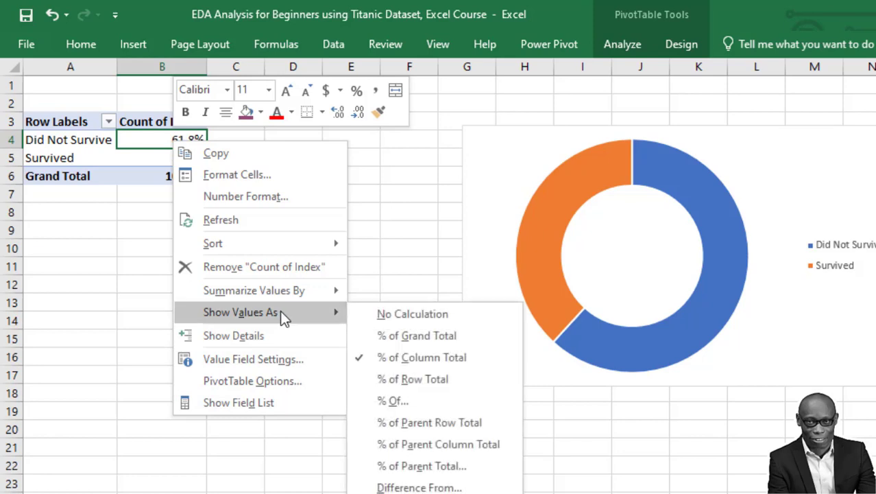
pyautogui.click(354, 315)
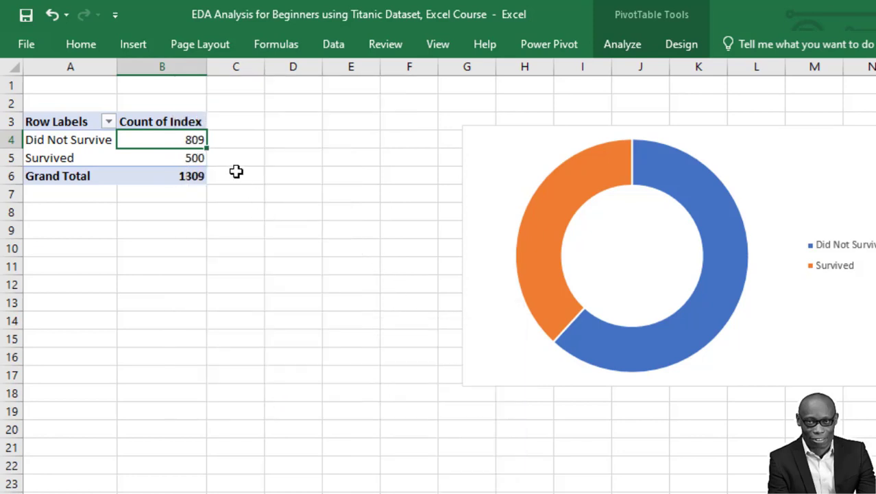
pyautogui.moveTo(481, 142); pyautogui.dragTo(594, 140)
# Link E4 to pivot cell A4, fill the reference across E4:F5, and extend column F down to F6
pyautogui.click(349, 138)
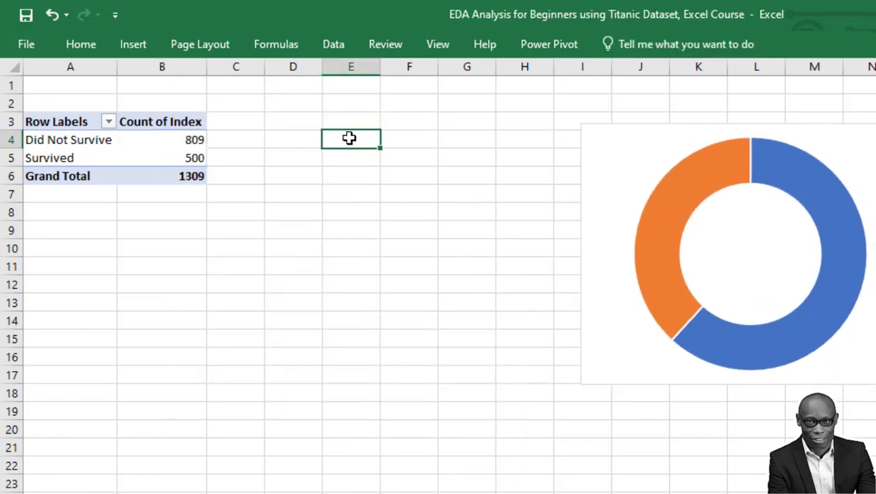
pyautogui.write('=')
pyautogui.click(70, 140)
pyautogui.press('Tab')
pyautogui.click(343, 142)
pyautogui.moveTo(380, 149); pyautogui.dragTo(433, 173)
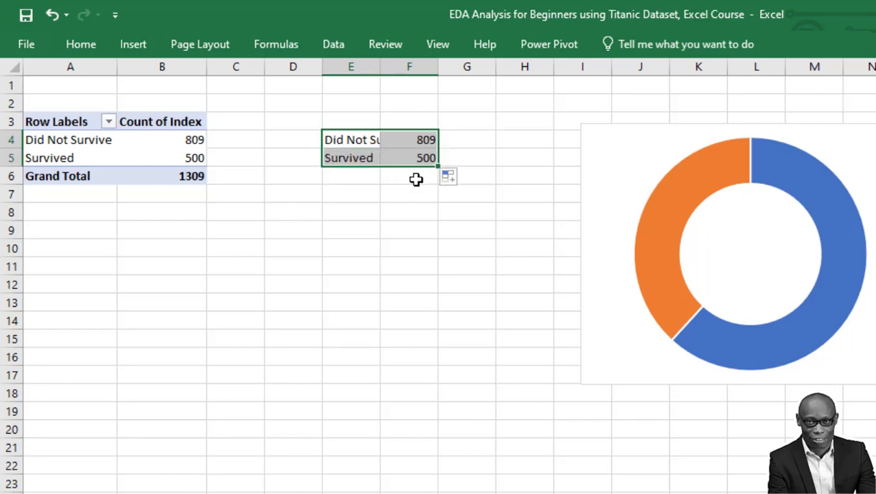
pyautogui.click(411, 159)
pyautogui.moveTo(438, 166); pyautogui.dragTo(426, 196)
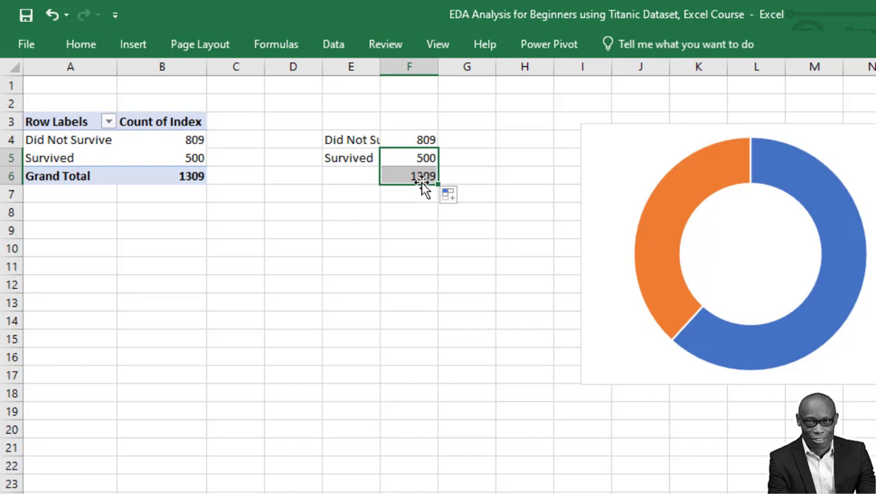
# Calculate the Did Not Survive share in G4 by dividing F4 by F6
pyautogui.click(466, 139)
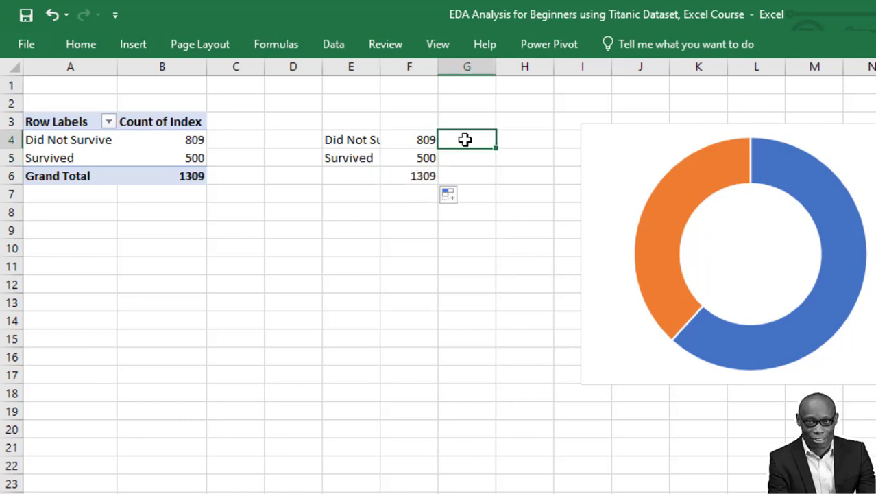
pyautogui.write('=')
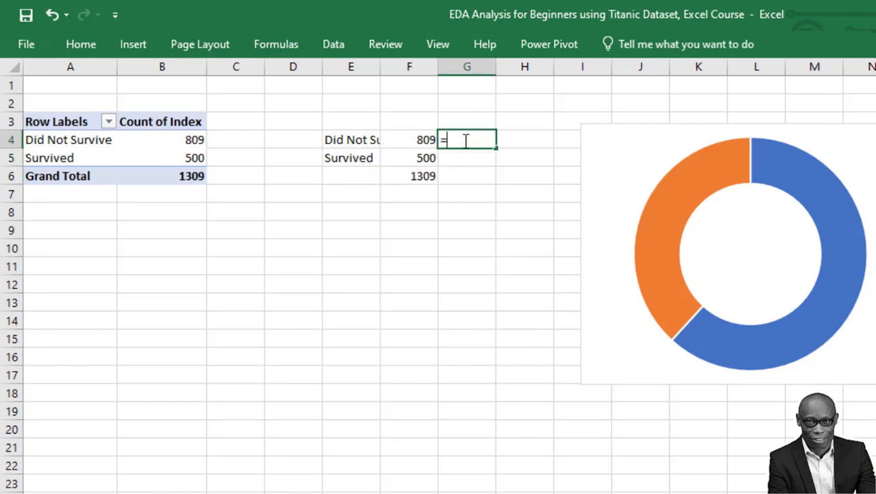
pyautogui.click(410, 144)
pyautogui.write('/')
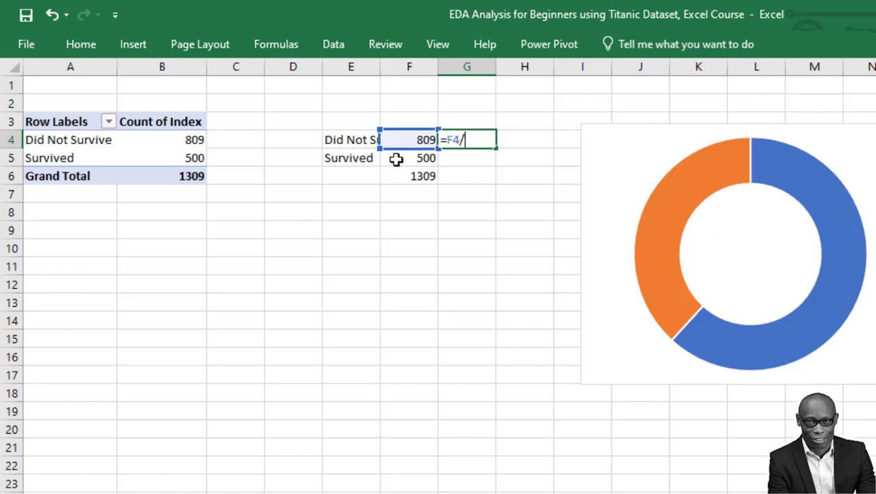
pyautogui.click(421, 176)
pyautogui.press('Return')
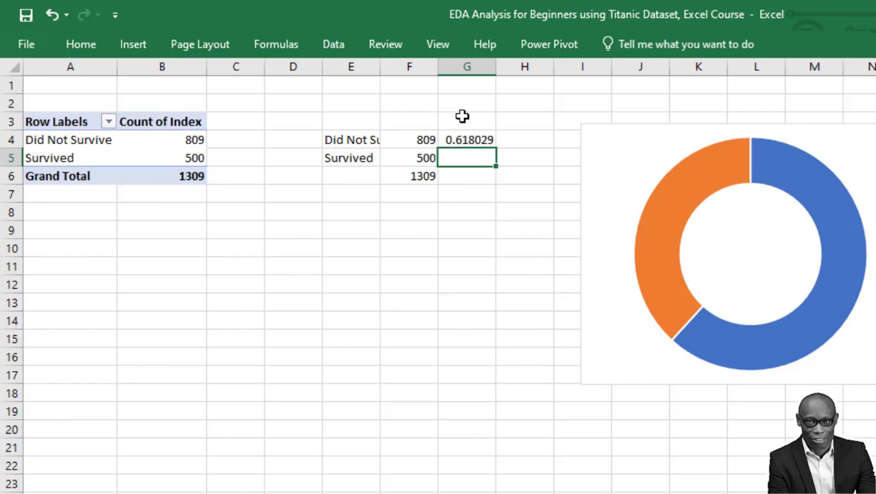
# Calculate the Survived share in G5 by dividing F5 by F6
pyautogui.write('=')
pyautogui.click(424, 158)
pyautogui.write('/')
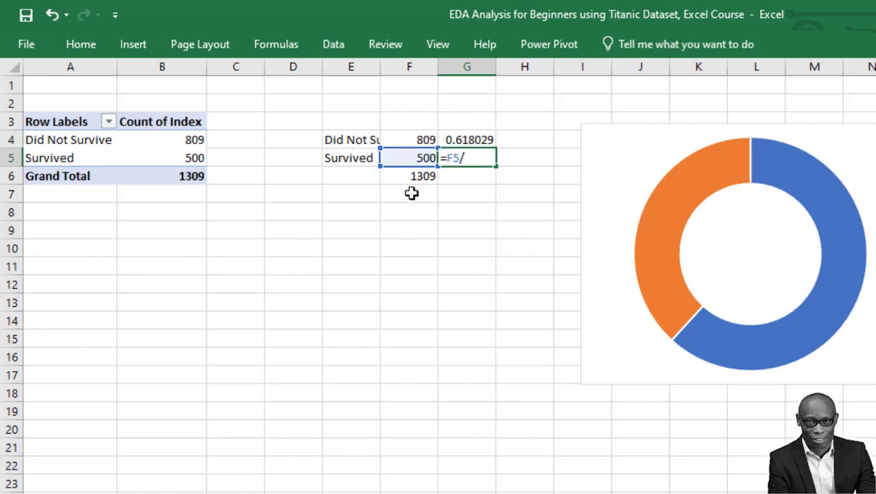
pyautogui.click(418, 177)
pyautogui.press('Return')
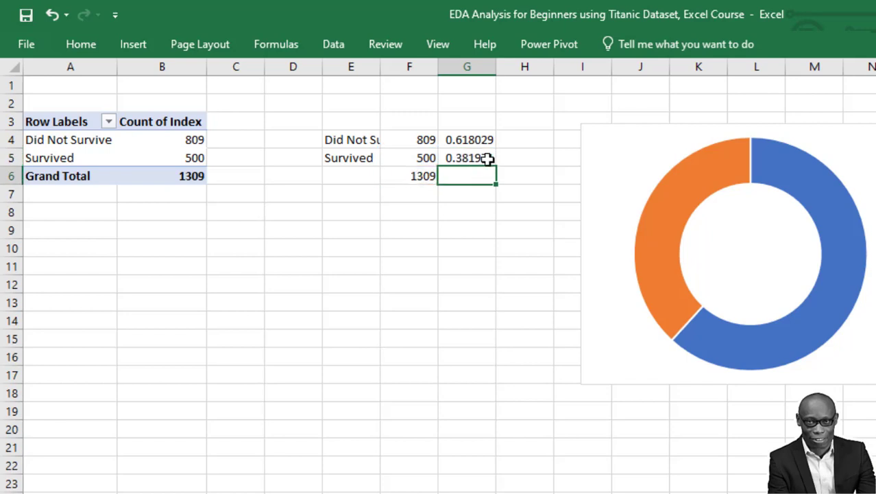
# Format G4:G5 as Percentage with 0 decimal places
pyautogui.moveTo(479, 139); pyautogui.dragTo(474, 159)
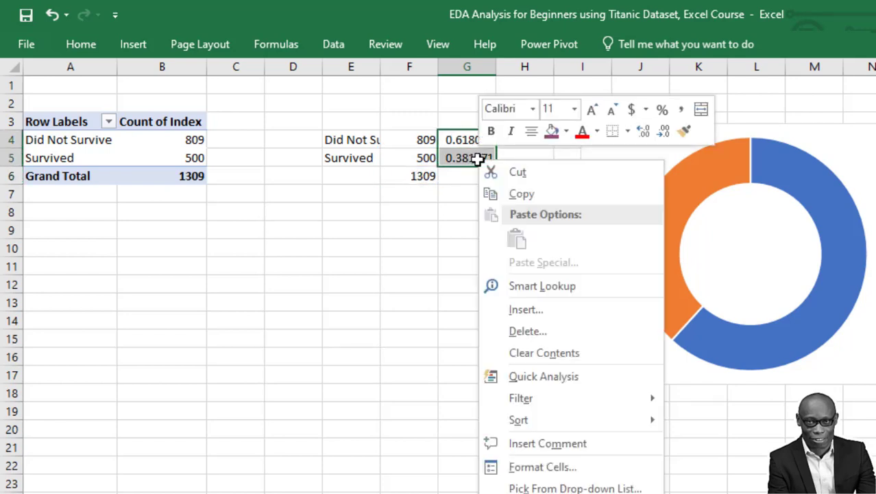
pyautogui.click(542, 467)
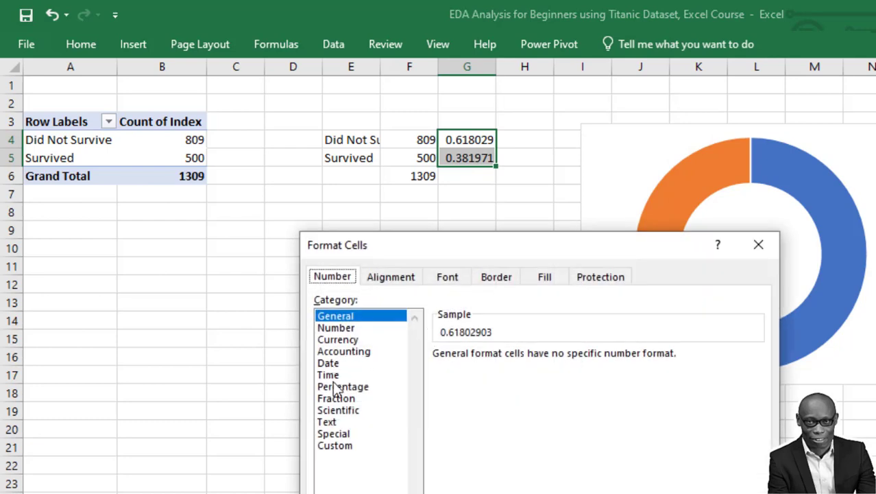
pyautogui.click(362, 389)
pyautogui.click(556, 360)
pyautogui.click(556, 360)
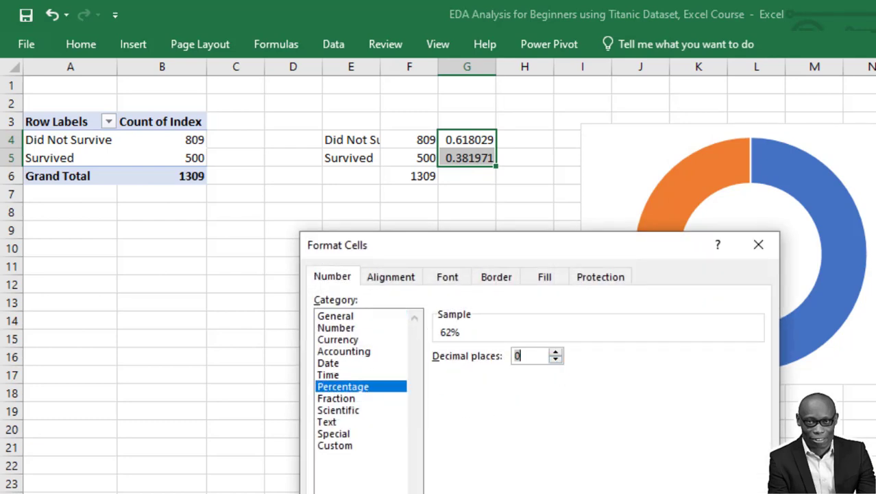
pyautogui.press('Return')
pyautogui.click(353, 249)
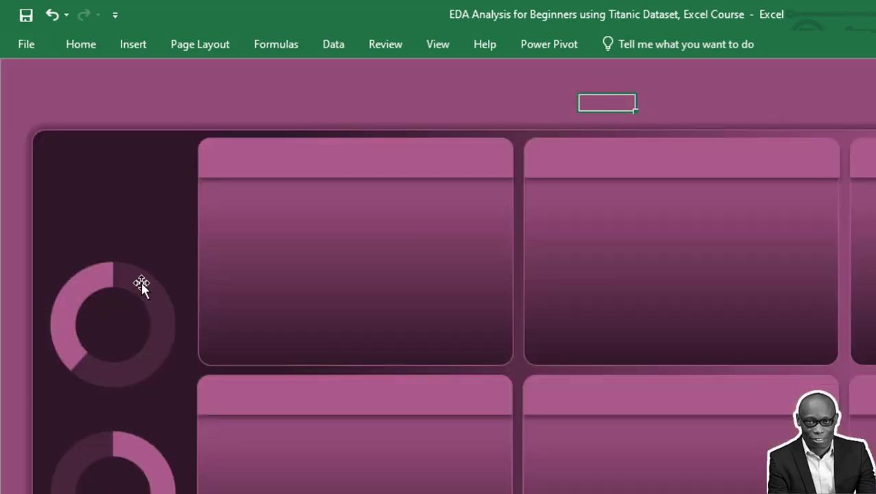
# Draw a text box in the Dashboard side panel above the doughnut charts and show the Formula Bar
pyautogui.click(122, 196)
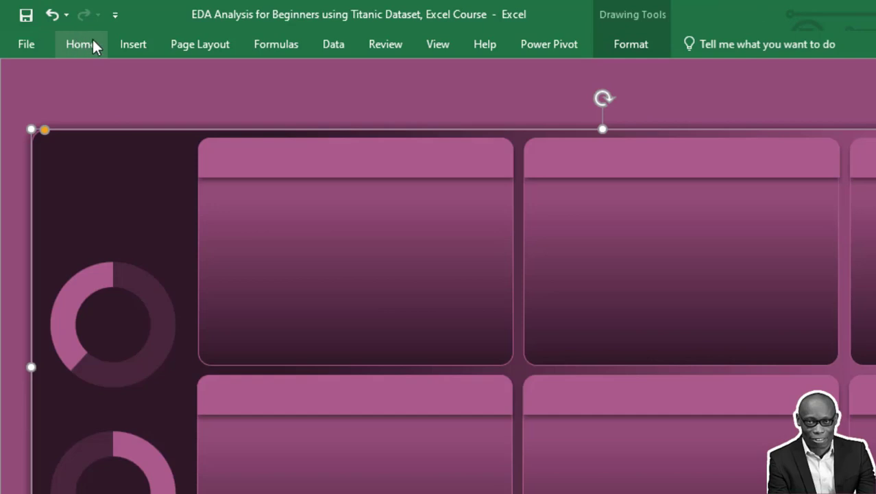
pyautogui.click(126, 45)
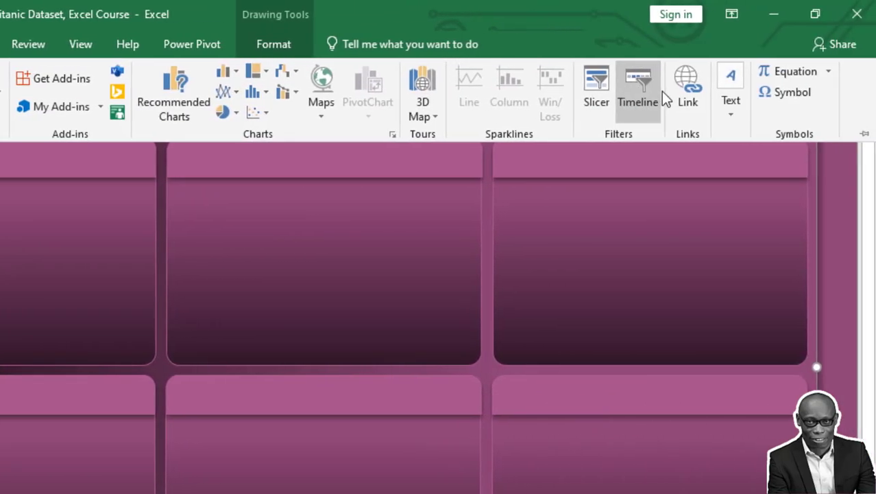
pyautogui.click(729, 110)
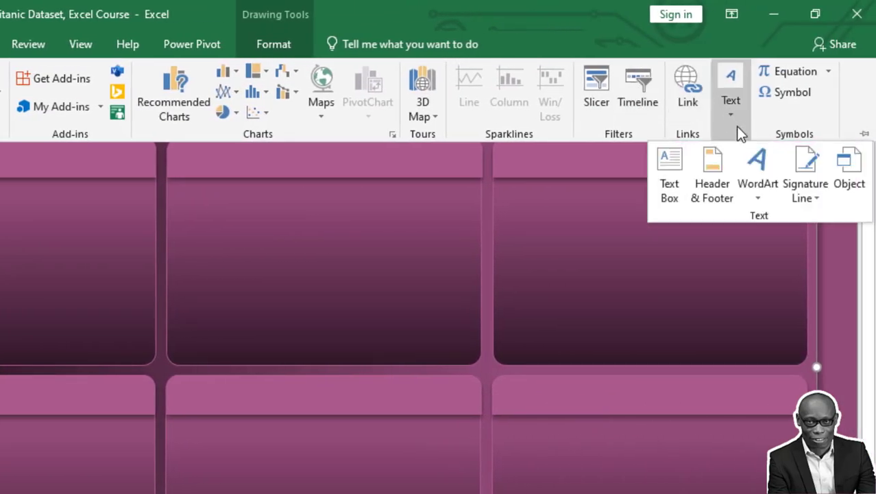
pyautogui.click(657, 194)
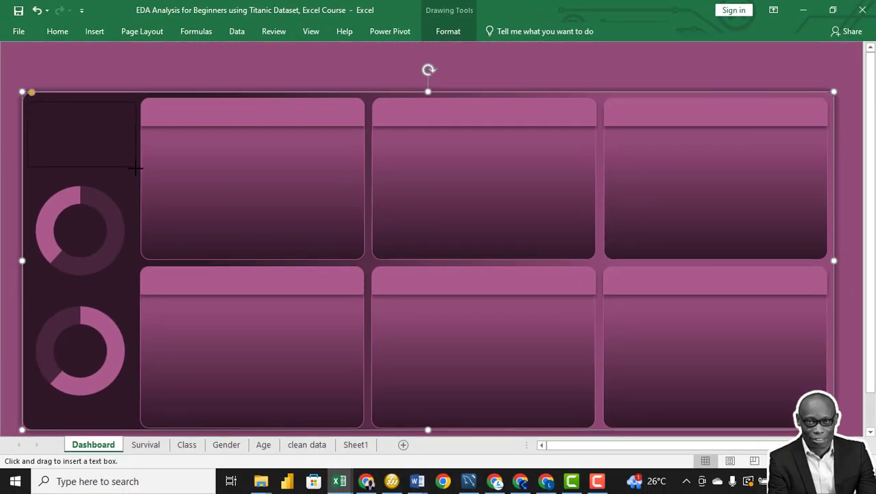
pyautogui.moveTo(136, 172); pyautogui.dragTo(136, 171)
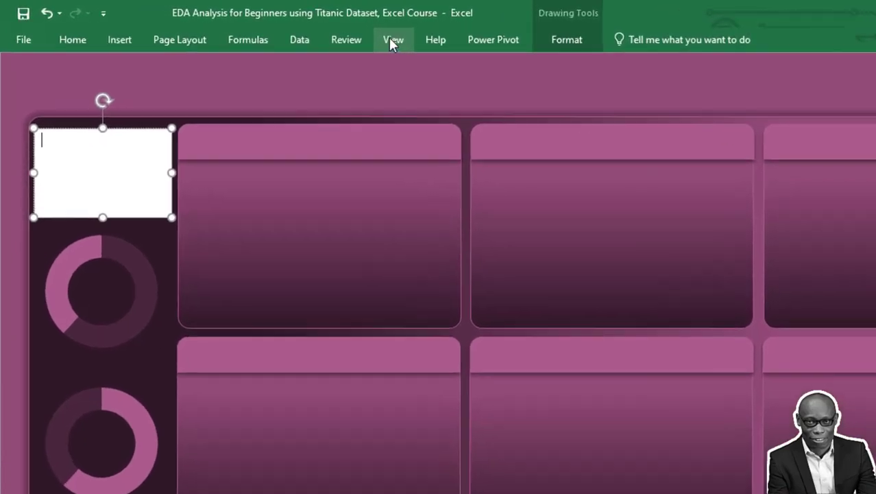
pyautogui.click(311, 31)
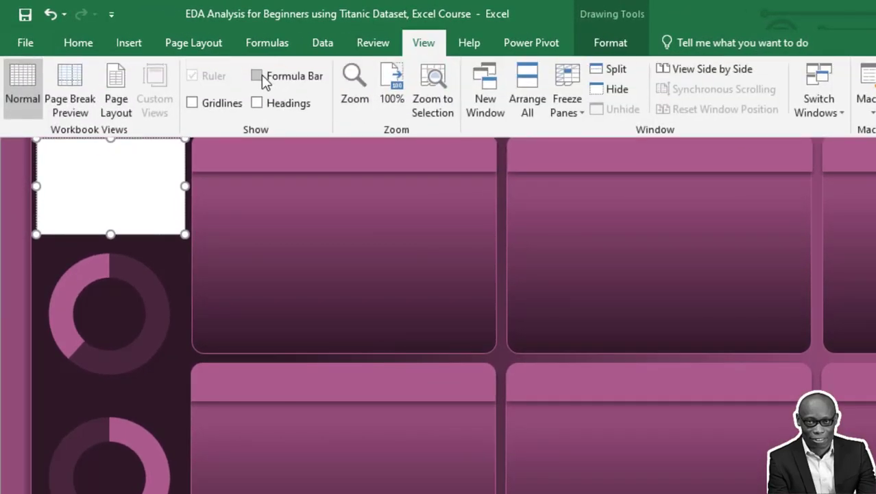
pyautogui.click(258, 75)
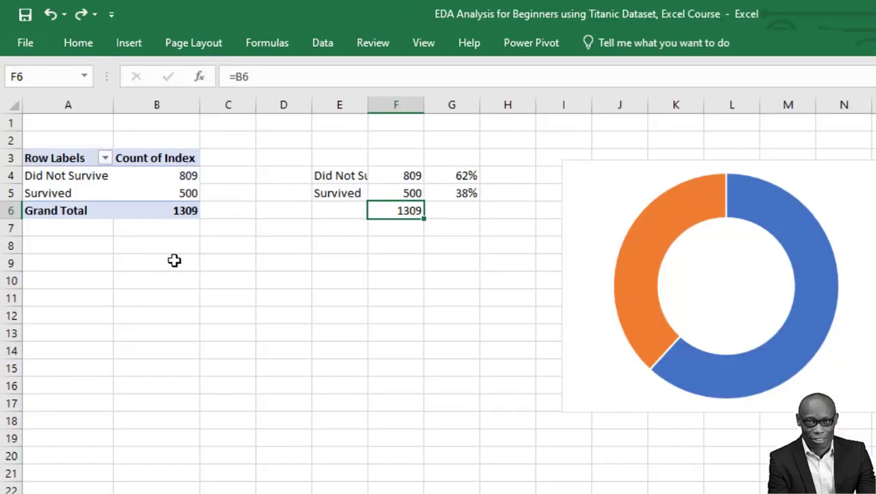
# In cell B9 of the Survival sheet, reference the pivot table's Grand Total with =GETPIVOTDATA("Index",$A$3)
pyautogui.click(174, 260)
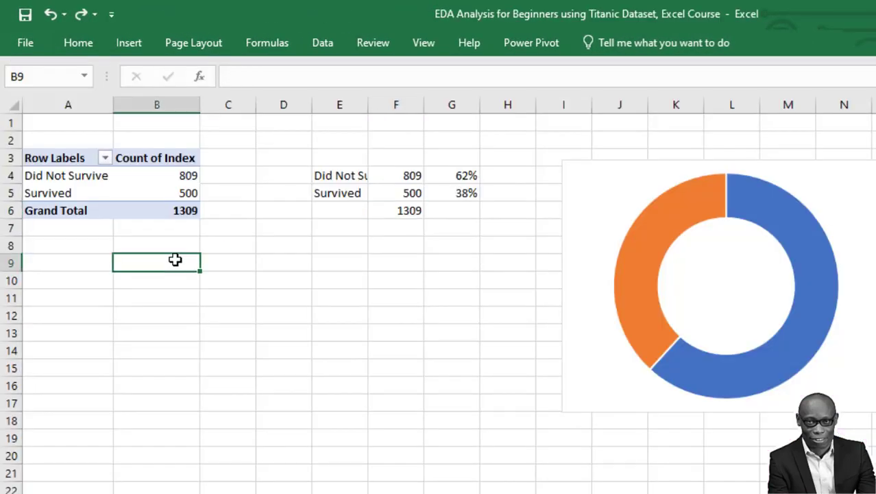
pyautogui.write('=')
pyautogui.click(179, 210)
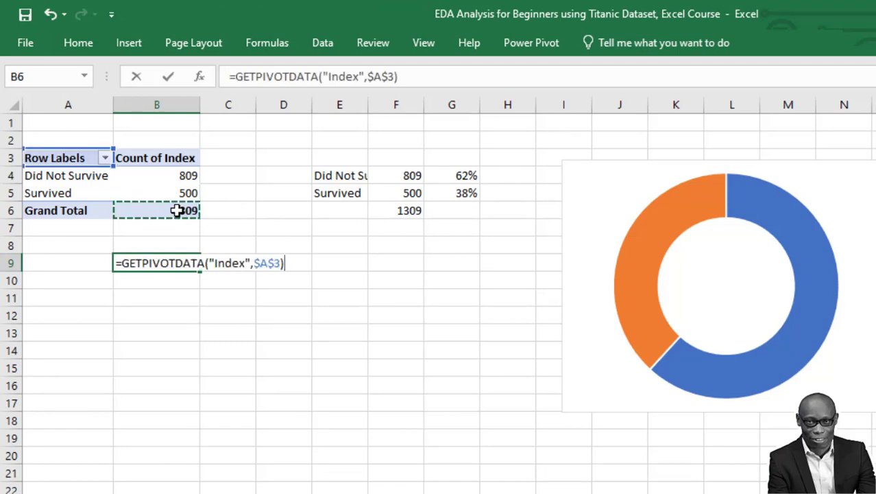
pyautogui.press('Return')
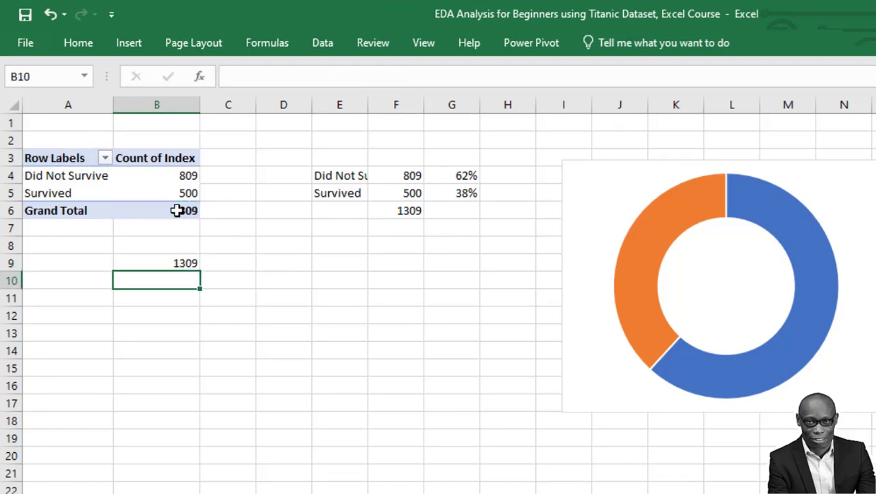
# Format cell B9 of the Survival sheet as Number with the 1000 separator and 0 decimal places
pyautogui.click(185, 263)
pyautogui.rightClick(185, 263)
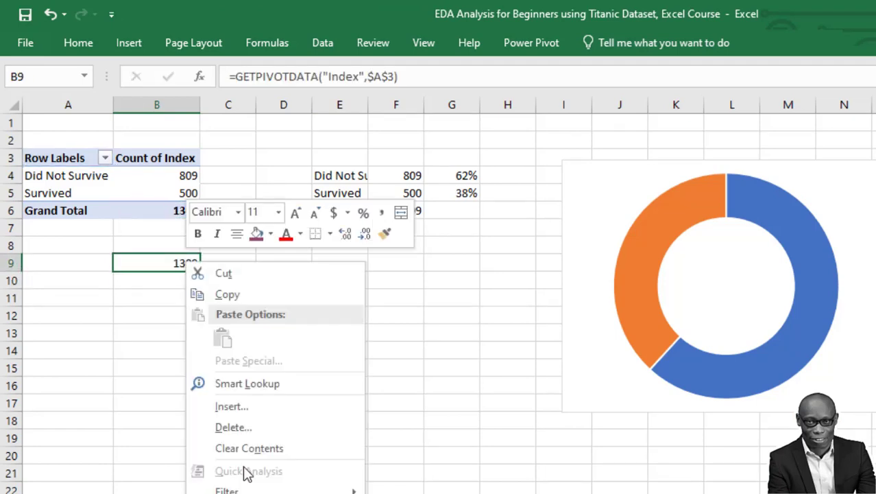
pyautogui.click(237, 492)
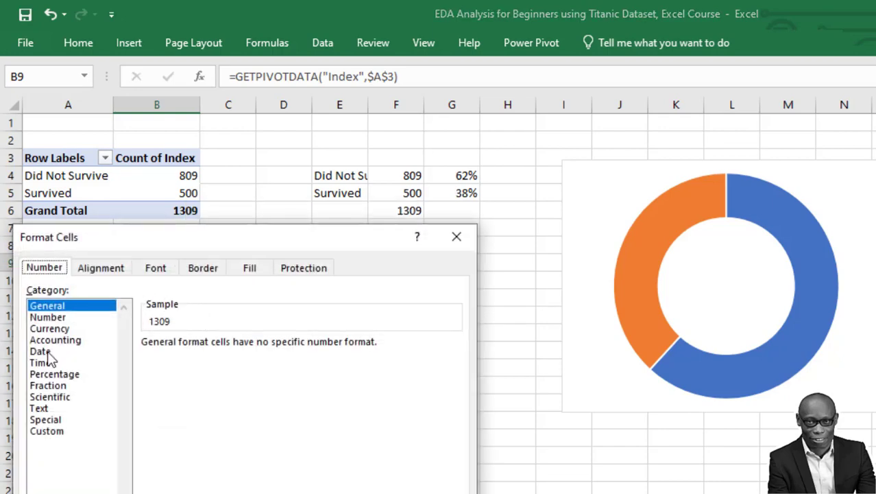
pyautogui.click(48, 317)
pyautogui.click(142, 364)
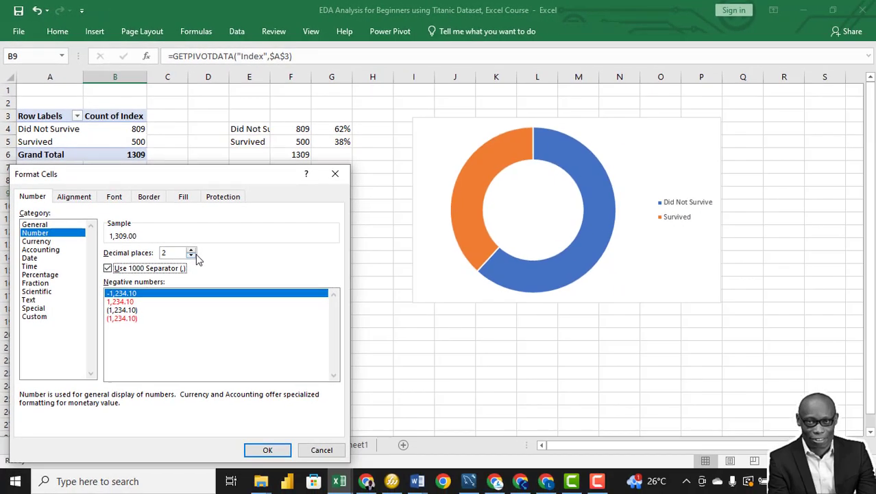
pyautogui.click(191, 256)
pyautogui.click(192, 256)
pyautogui.click(263, 450)
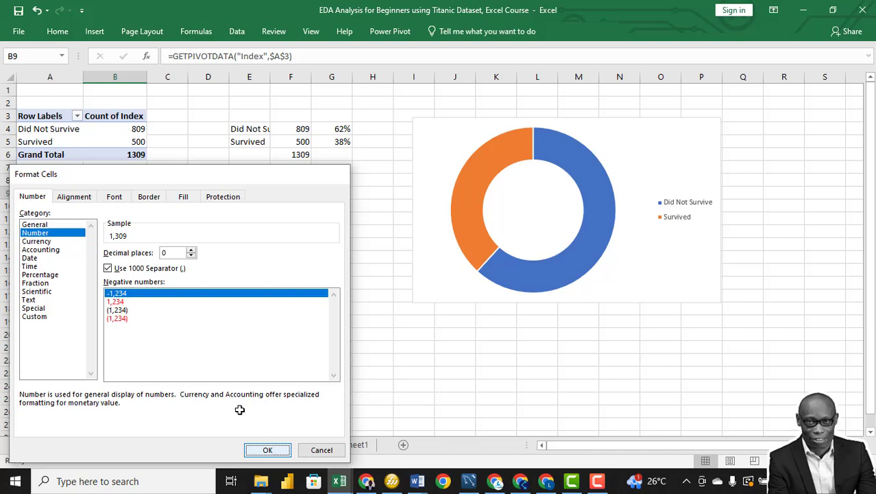
# Link the empty text box in the Dashboard side panel to the pivot total with =Survival!B9
pyautogui.click(102, 445)
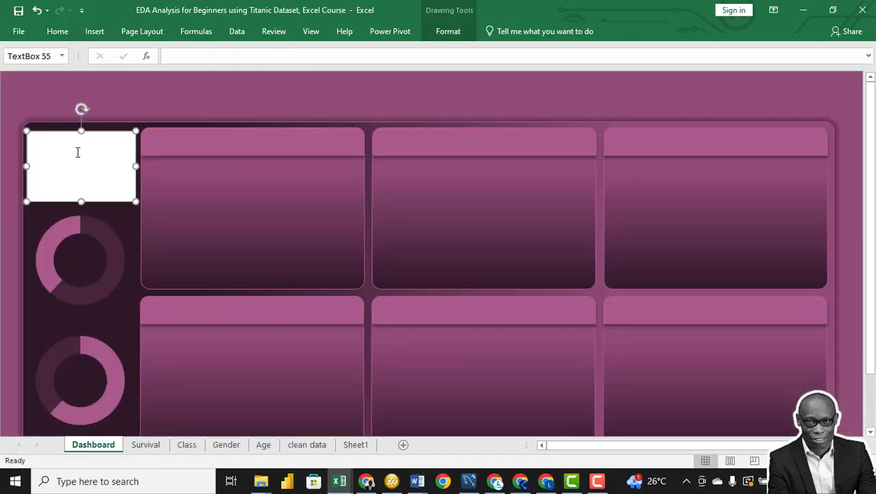
pyautogui.click(163, 56)
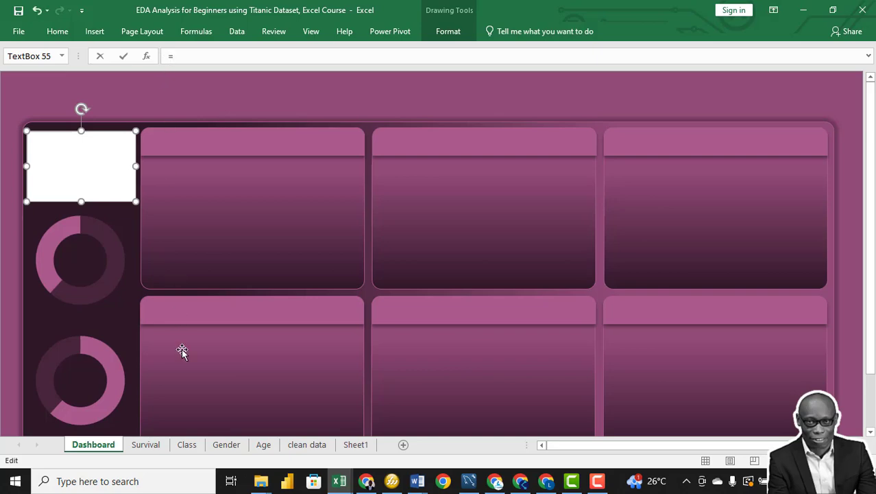
pyautogui.click(145, 444)
pyautogui.click(122, 194)
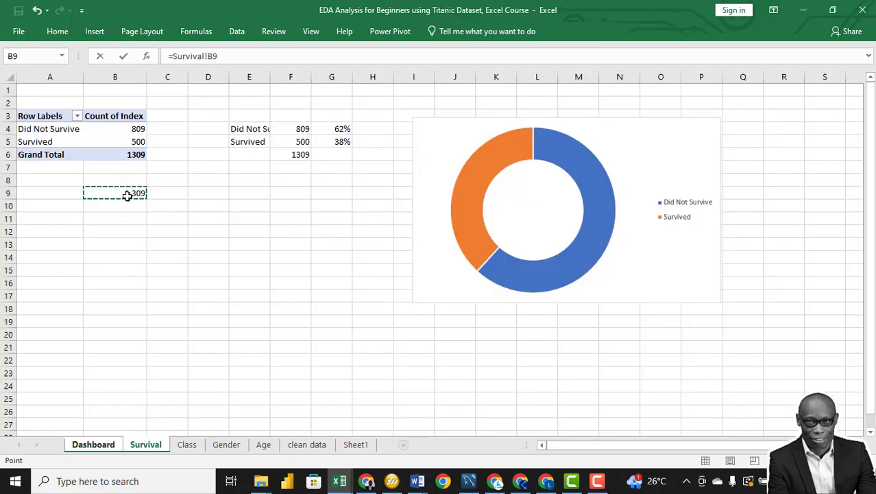
pyautogui.press('Return')
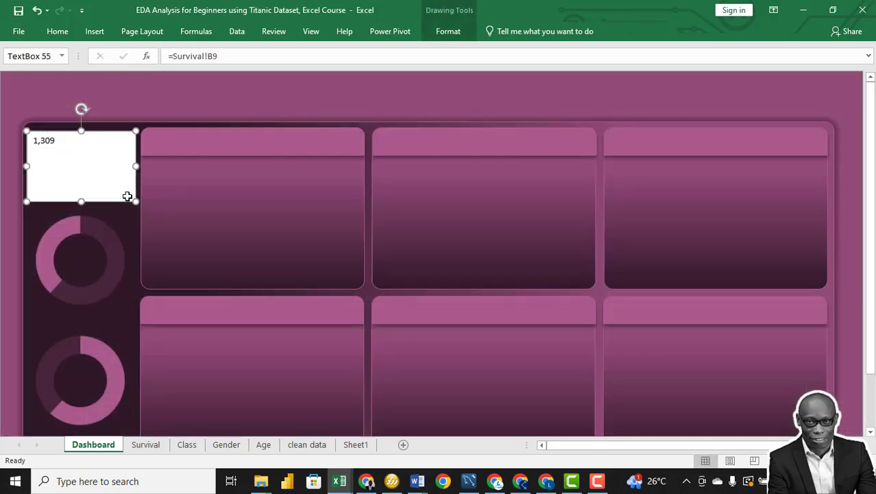
# Set the linked total in the side panel text box to font size 48 and make it bold
pyautogui.doubleClick(58, 140)
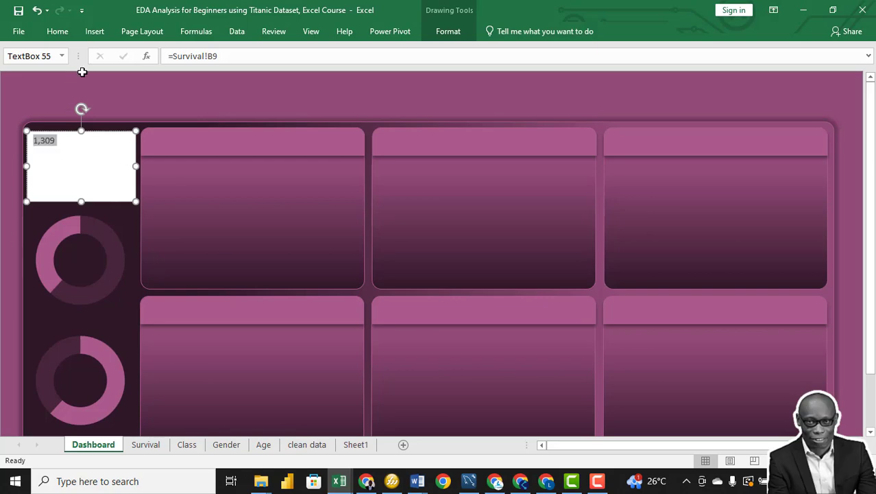
pyautogui.click(59, 32)
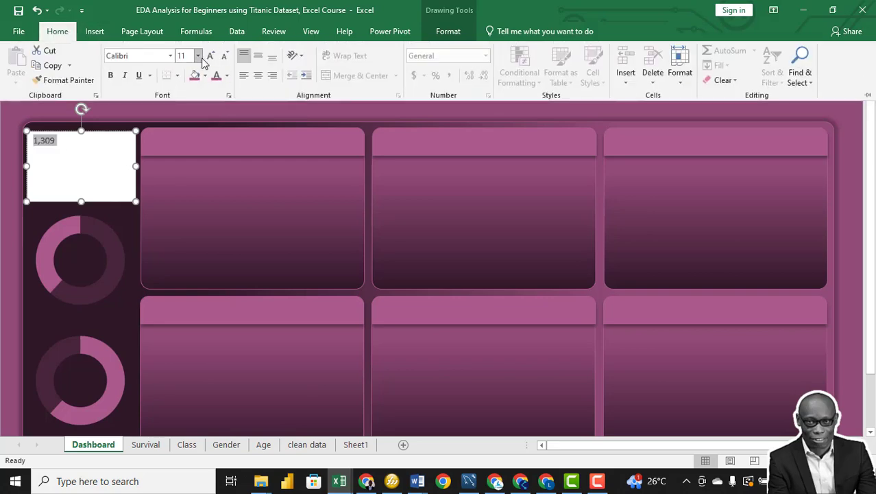
pyautogui.click(198, 55)
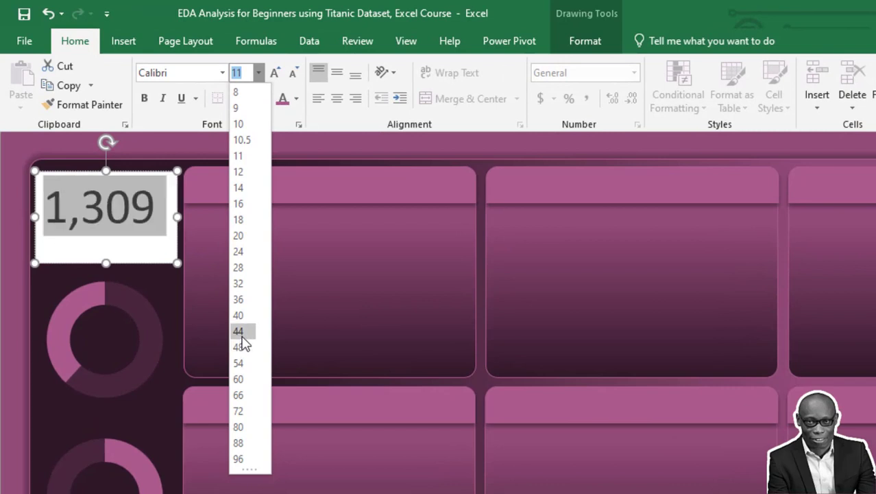
pyautogui.click(243, 348)
pyautogui.click(144, 99)
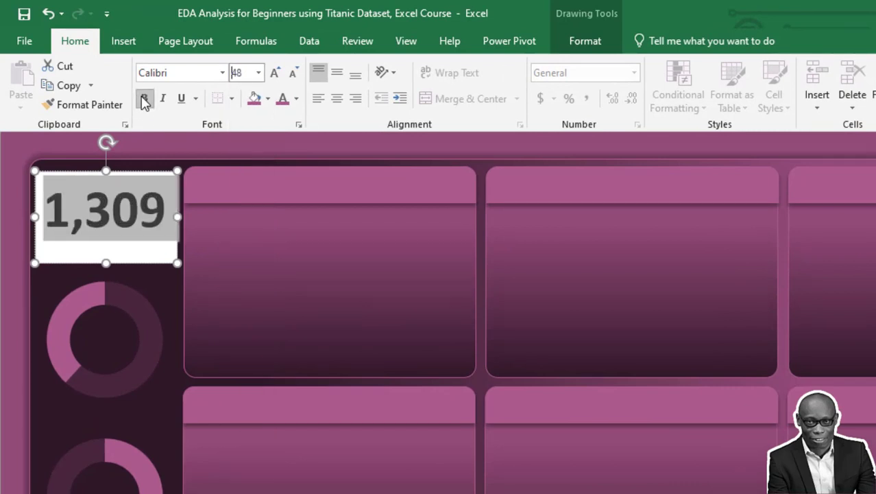
pyautogui.click(168, 293)
# Remove the fill and the outline from the text box showing the passenger total
pyautogui.click(162, 264)
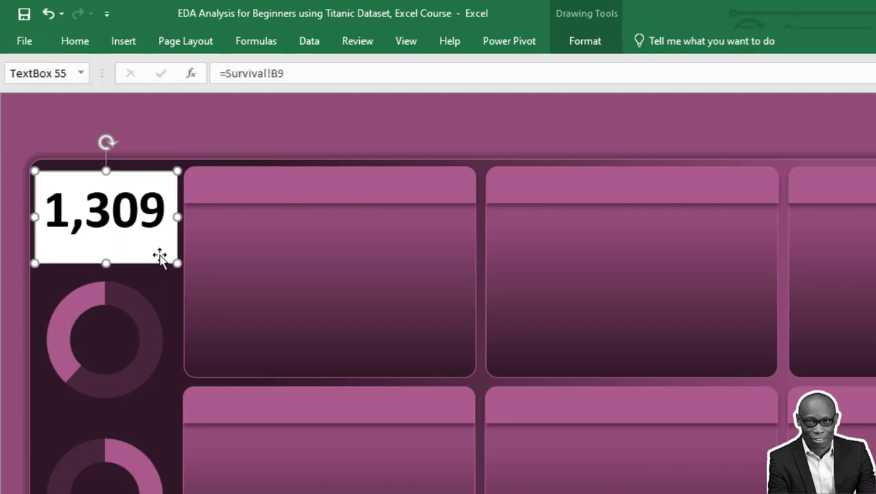
pyautogui.click(577, 43)
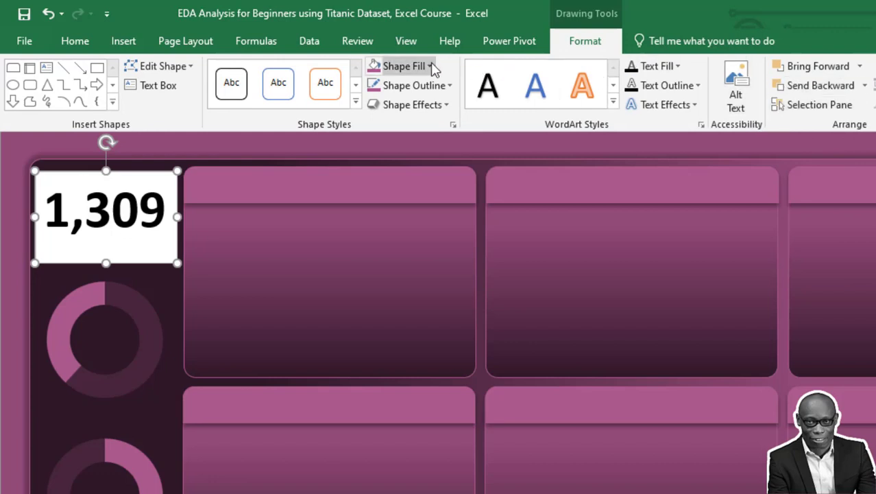
pyautogui.click(431, 66)
pyautogui.click(421, 272)
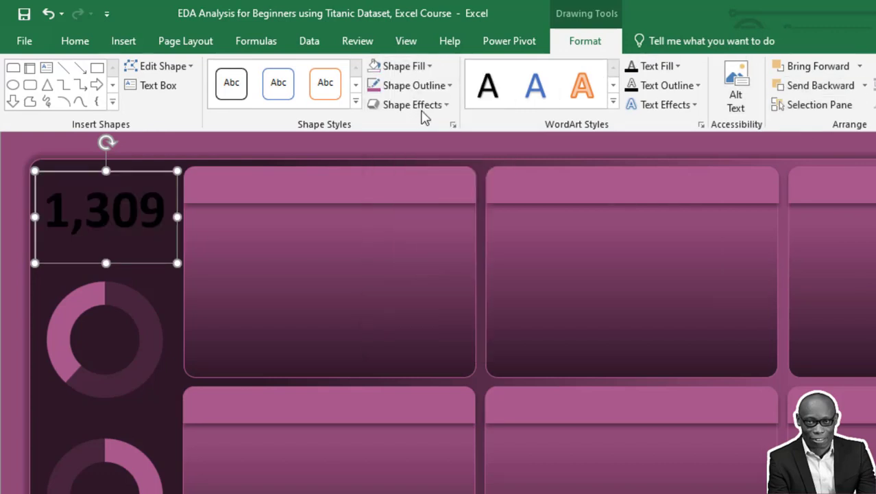
pyautogui.click(443, 85)
pyautogui.click(429, 287)
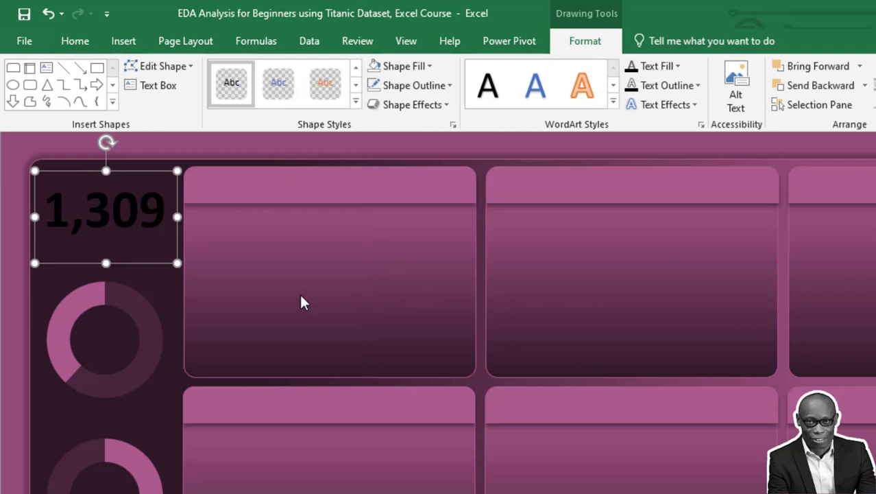
# Change the font color of the passenger total to the pink used in the doughnut charts
pyautogui.click(159, 211)
pyautogui.click(160, 211)
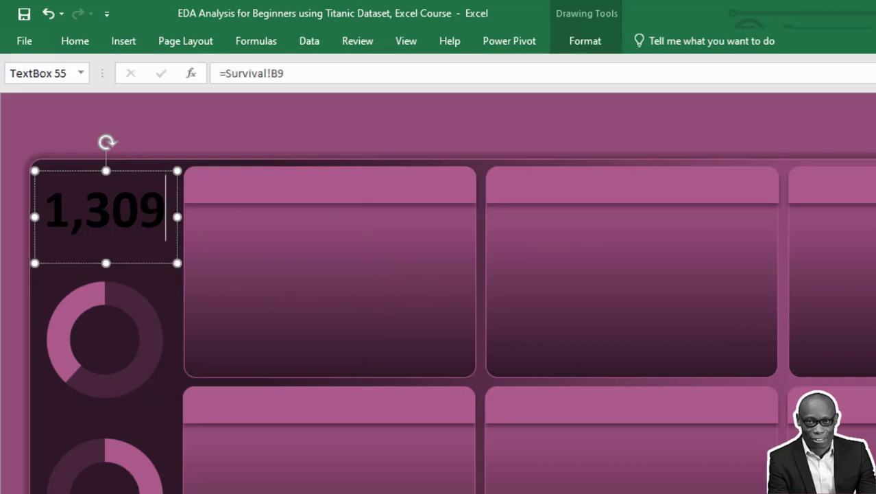
pyautogui.hotkey('ctrl', 'a')
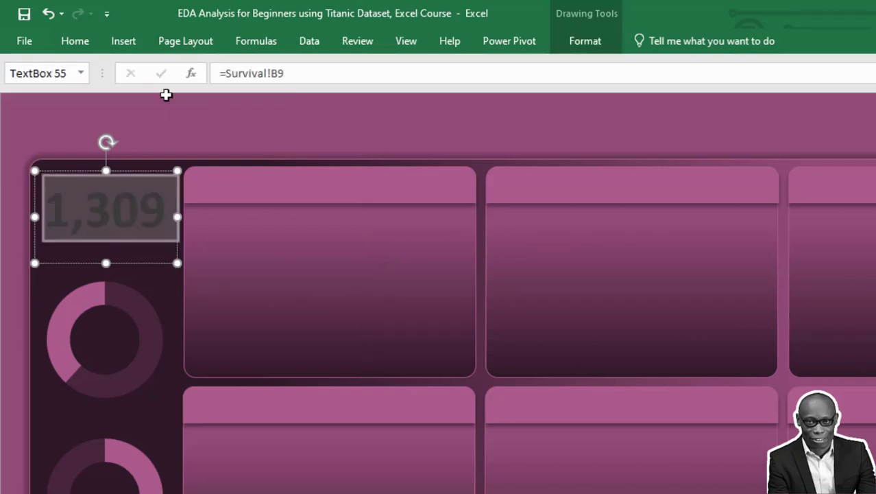
pyautogui.click(75, 42)
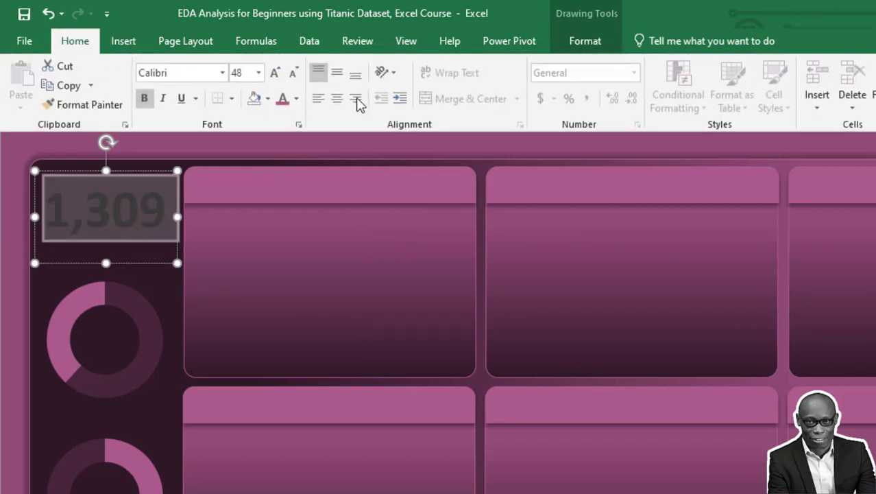
pyautogui.click(297, 99)
pyautogui.click(284, 285)
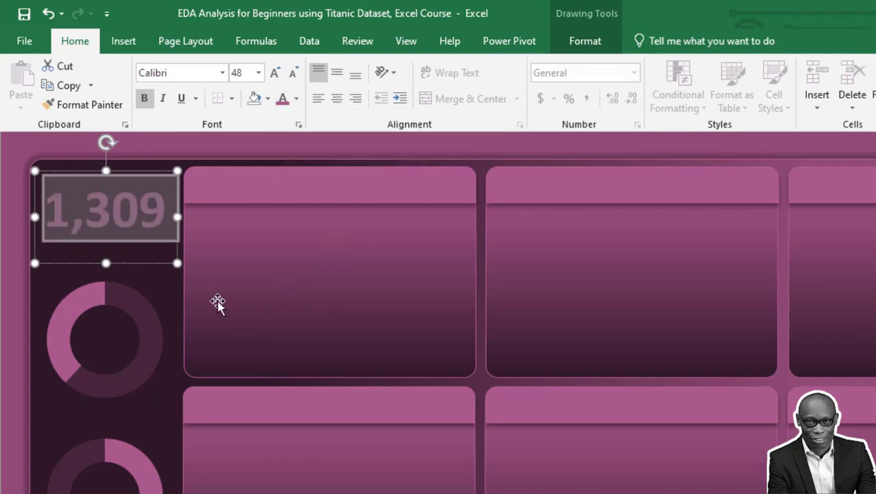
pyautogui.click(181, 319)
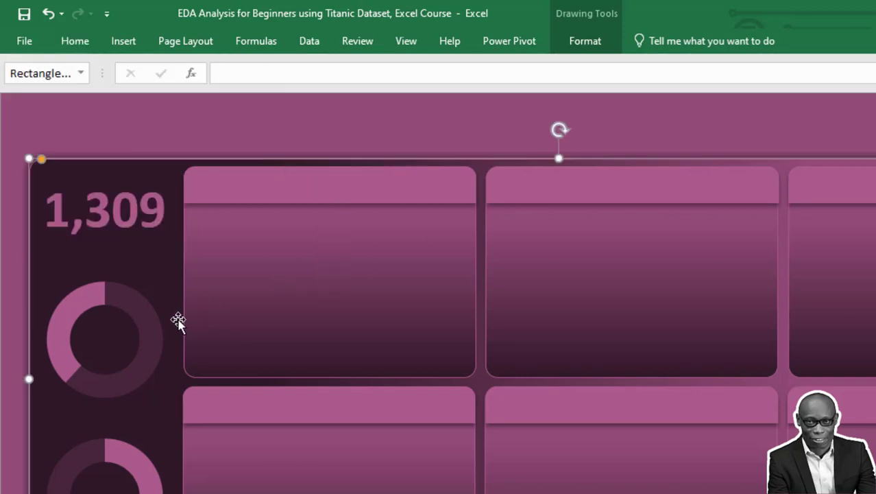
# Shift the total's text box slightly within the side panel and align its text to the middle and center
pyautogui.click(139, 231)
pyautogui.moveTo(152, 175); pyautogui.dragTo(152, 179)
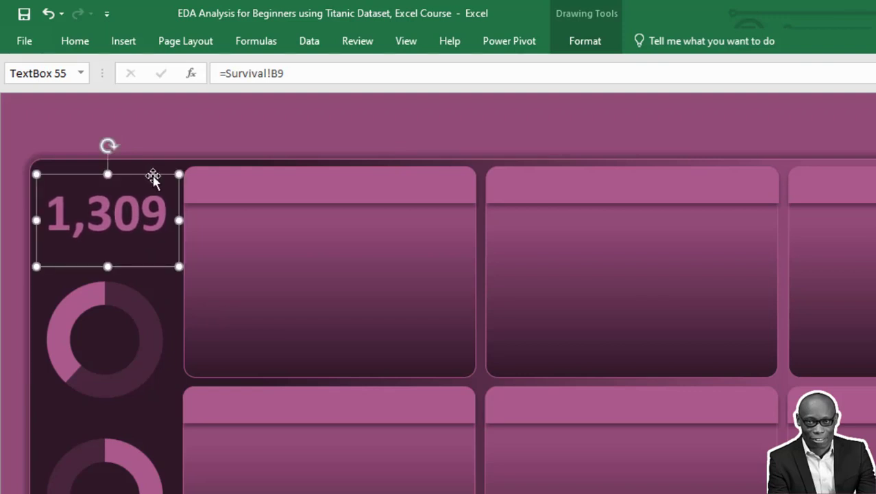
pyautogui.click(79, 43)
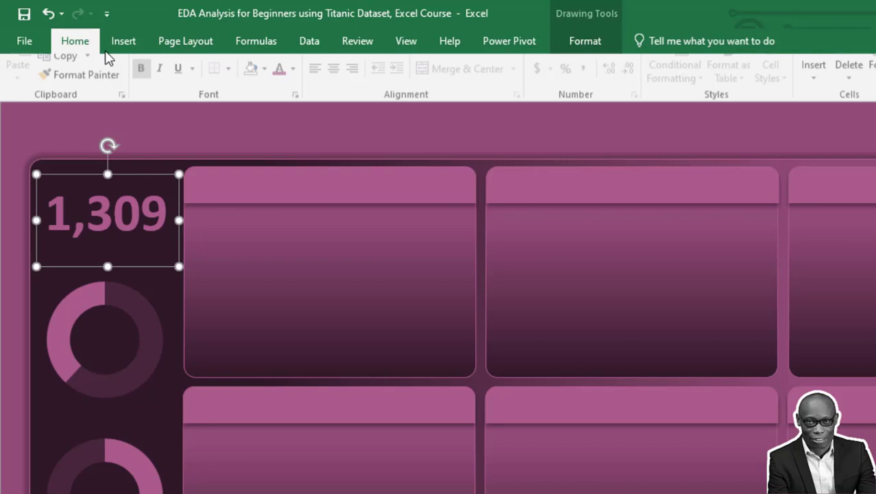
pyautogui.click(337, 73)
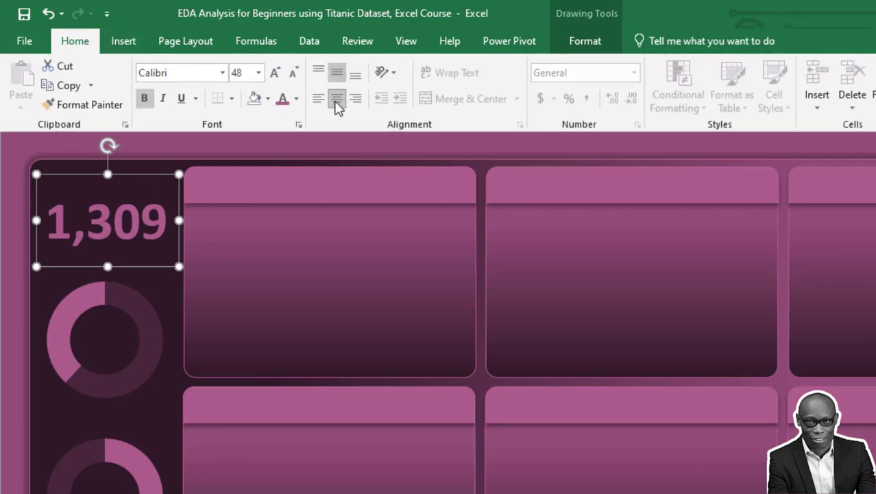
pyautogui.click(337, 99)
pyautogui.click(378, 309)
# Ungroup the first card of the upper row and place a copy of its header strip over the neighbouring card
pyautogui.click(381, 308)
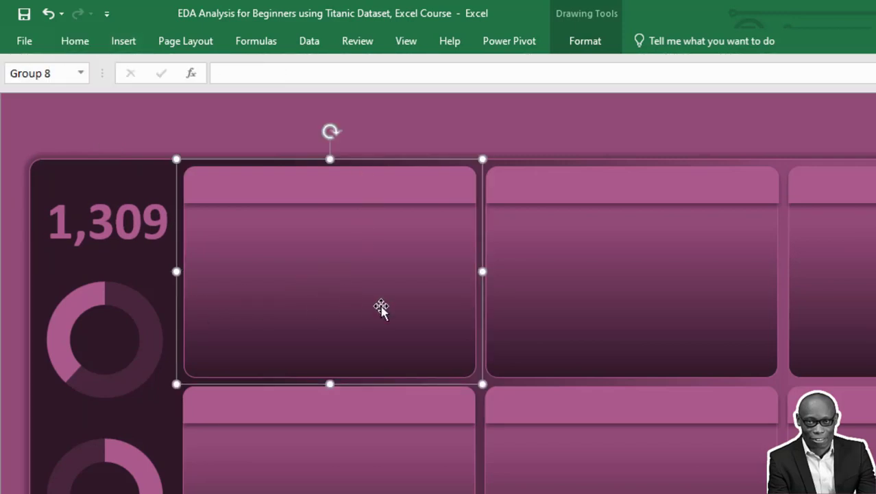
pyautogui.rightClick(409, 181)
pyautogui.moveTo(537, 284)
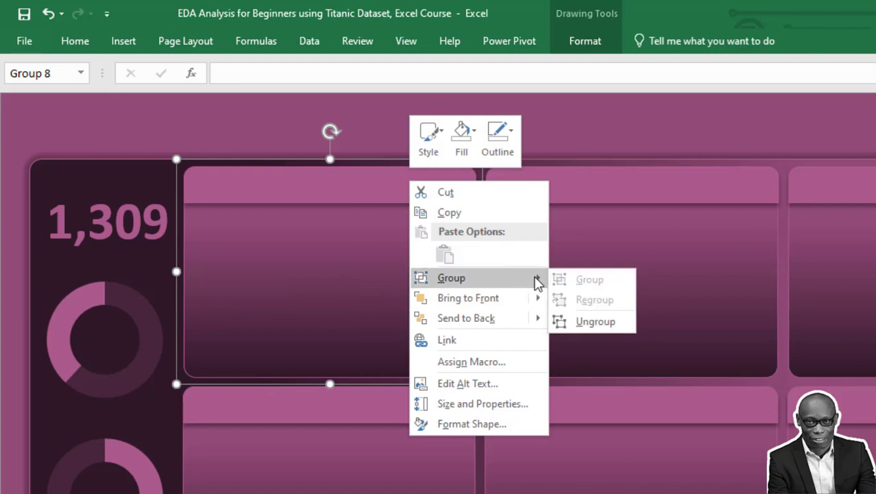
pyautogui.click(598, 322)
pyautogui.click(577, 137)
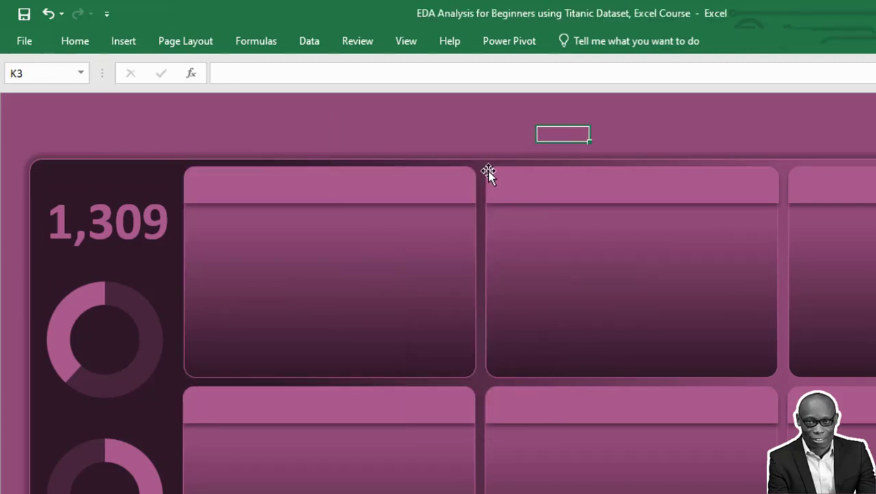
pyautogui.click(449, 185)
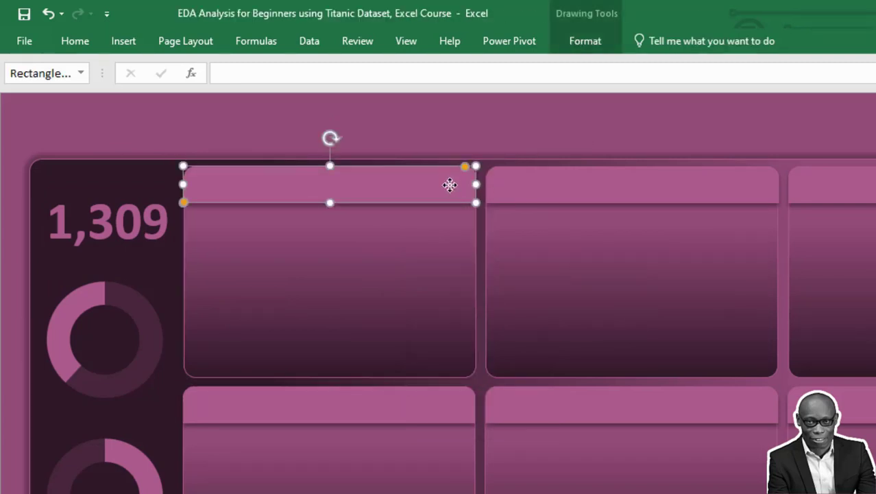
pyautogui.moveTo(450, 185); pyautogui.dragTo(673, 164)
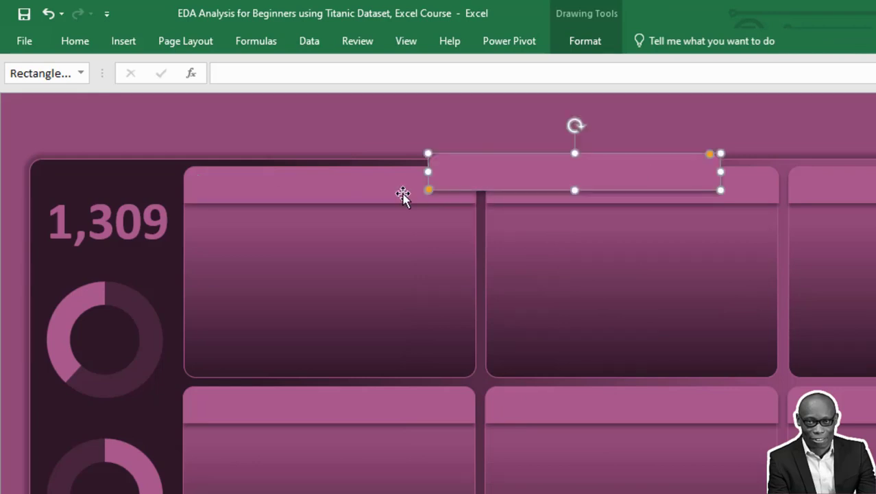
# Group the first card's original header strip and body together again
pyautogui.click(403, 195)
pyautogui.keyDown('shift'); pyautogui.click(449, 275); pyautogui.keyUp('shift')
pyautogui.rightClick(449, 275)
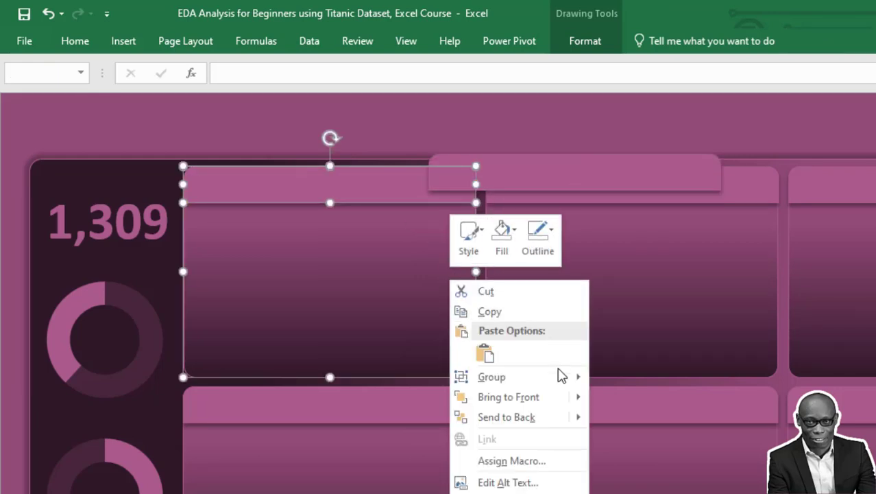
pyautogui.moveTo(560, 381)
pyautogui.click(640, 377)
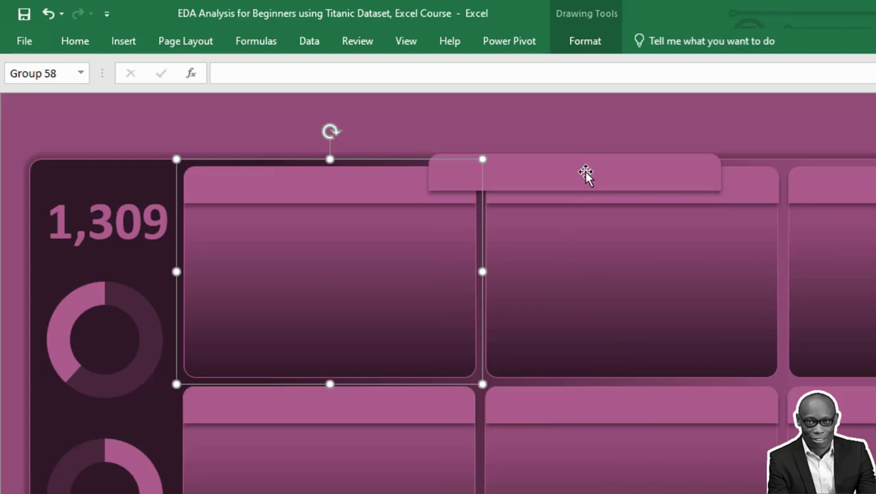
# Move the copied header strip into the side panel above the passenger total and shrink it to fit the panel's width
pyautogui.moveTo(583, 172); pyautogui.dragTo(195, 184)
pyautogui.moveTo(282, 184); pyautogui.dragTo(173, 185)
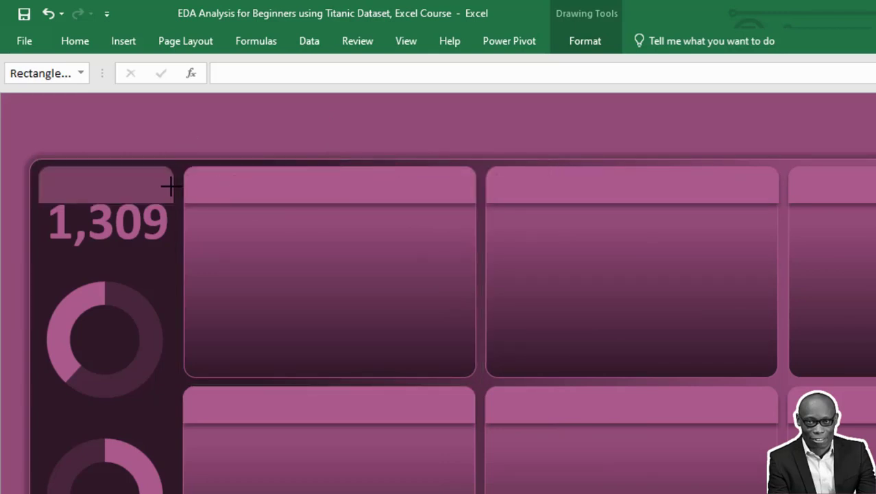
pyautogui.press('Escape')
pyautogui.click(138, 190)
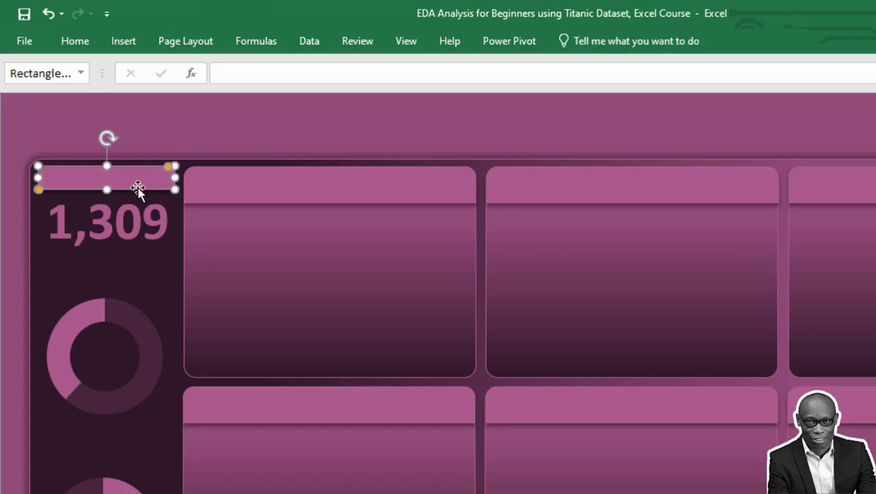
# Align the side panel's header strip with the top of the neighbouring upper-row card
pyautogui.scroll(6, 209, 221)
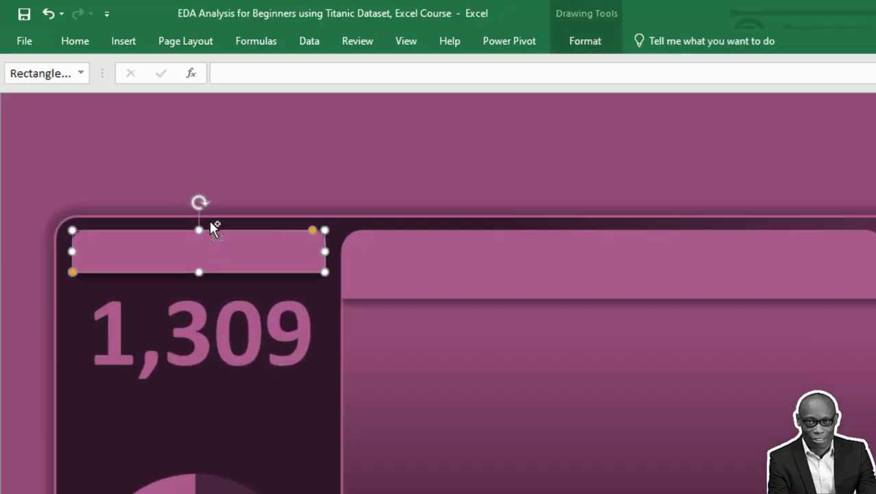
pyautogui.keyDown('shift'); pyautogui.click(391, 260); pyautogui.keyUp('shift')
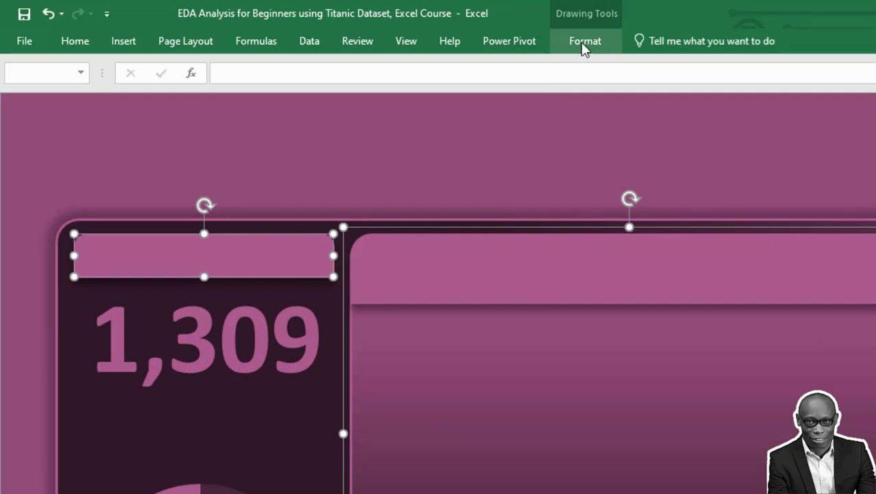
pyautogui.press('Escape')
pyautogui.click(265, 264)
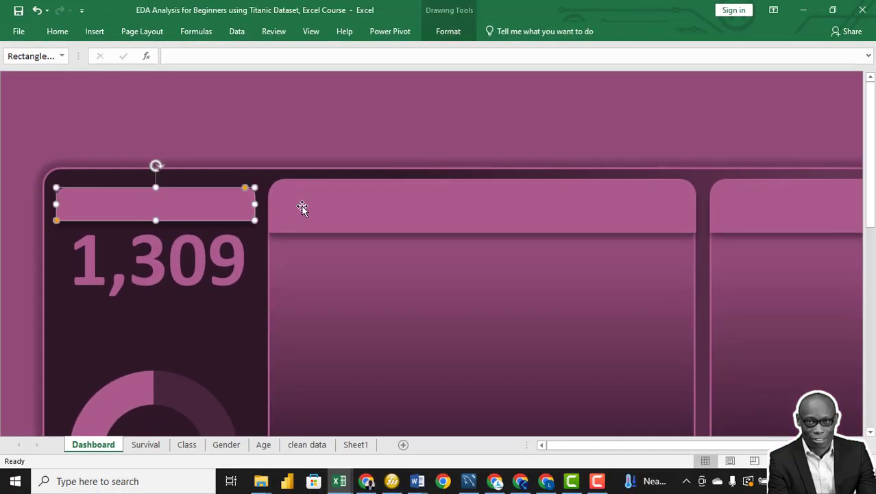
pyautogui.keyDown('ctrl'); pyautogui.click(302, 208); pyautogui.keyUp('ctrl')
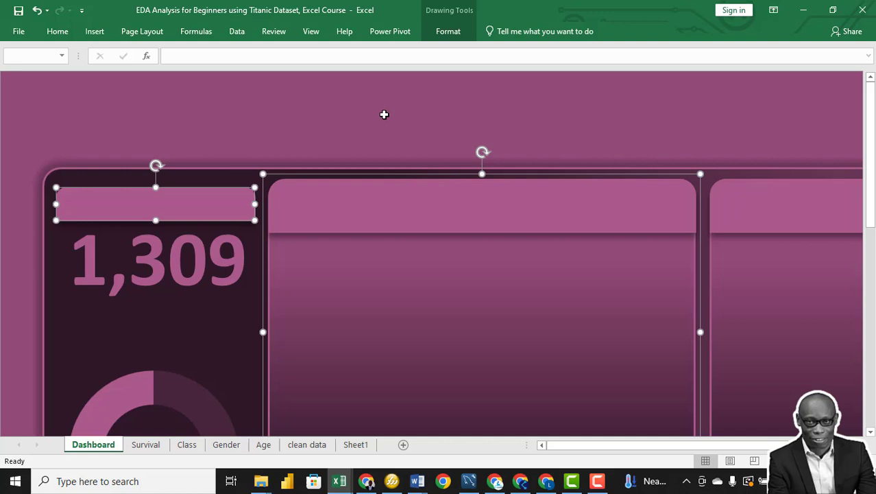
pyautogui.click(448, 31)
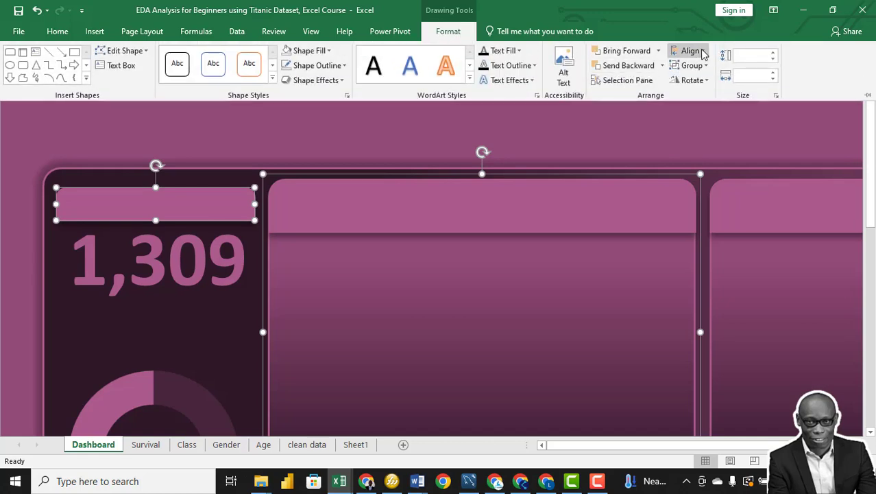
pyautogui.click(689, 51)
pyautogui.click(729, 115)
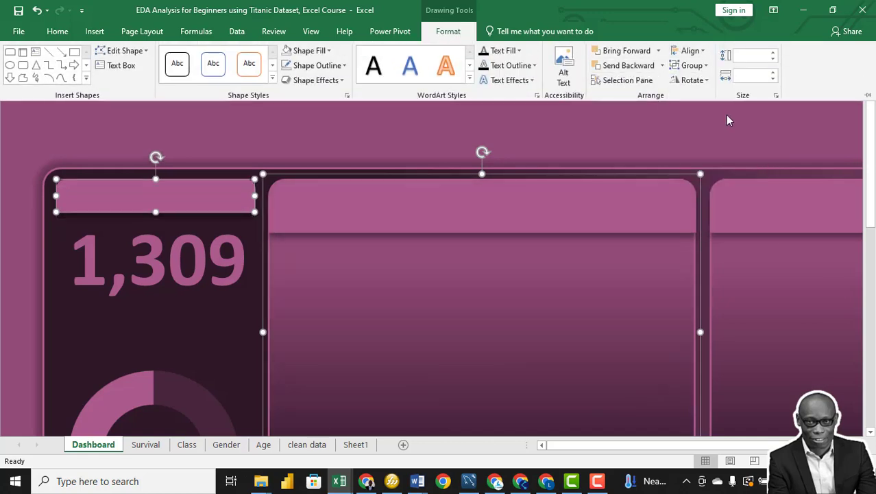
# Add the label "Total Number of Passengers" to the header strip above the passenger total
pyautogui.click(367, 182)
pyautogui.click(126, 200)
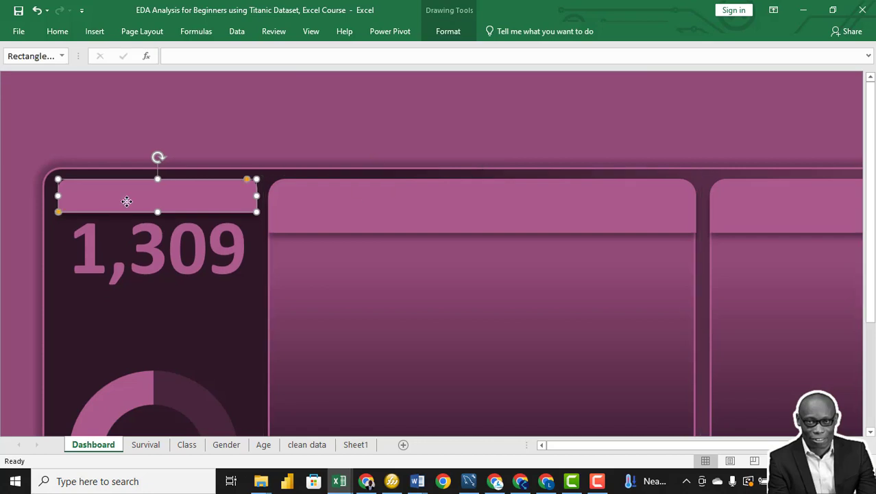
pyautogui.rightClick(126, 201)
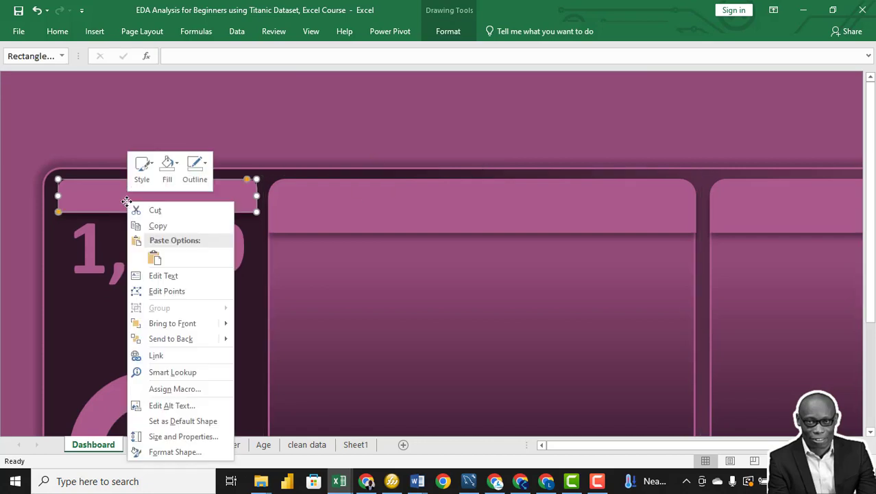
pyautogui.click(179, 276)
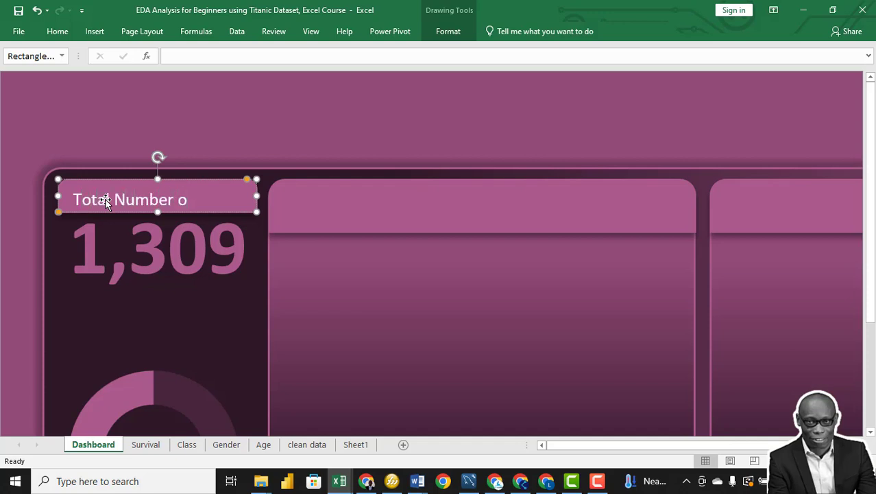
pyautogui.write('Total Number of Passengers')
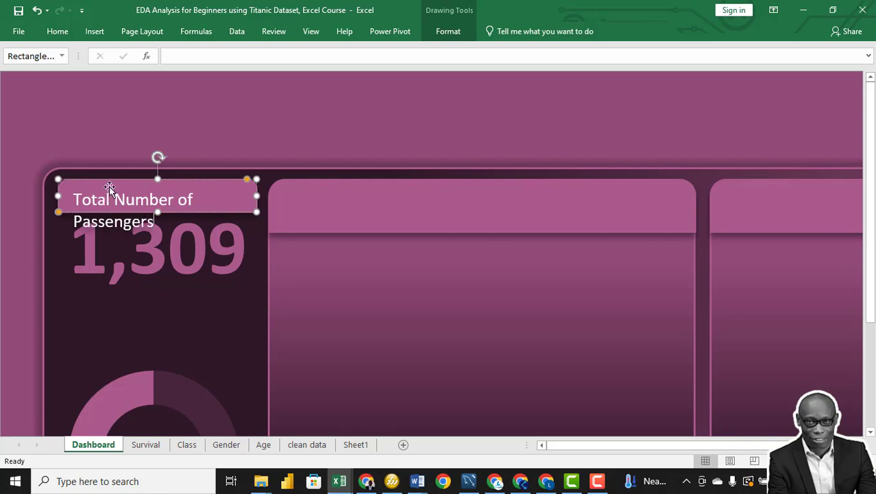
# Format the header strip's label as bold 8-point text and center it horizontally
pyautogui.hotkey('ctrl', 'a')
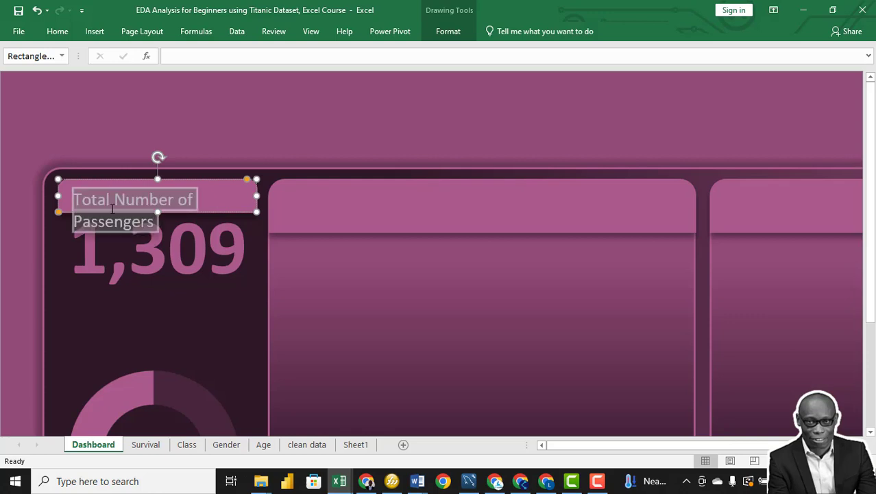
pyautogui.click(67, 32)
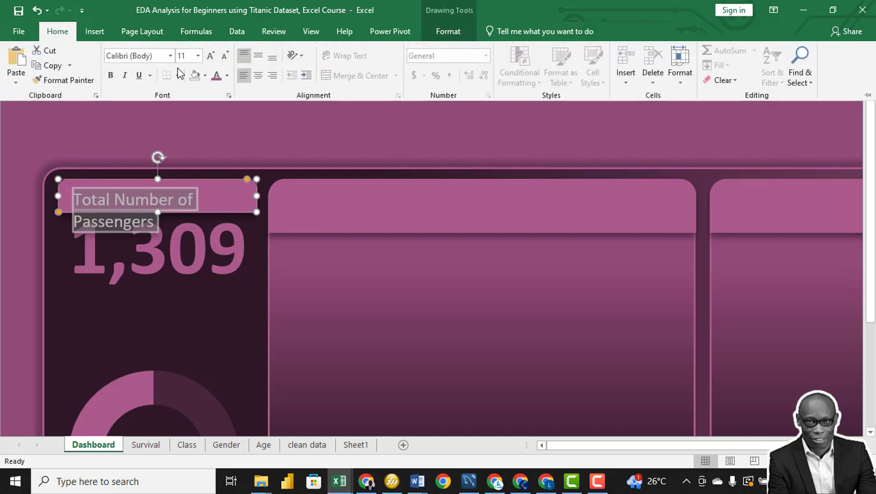
pyautogui.click(111, 75)
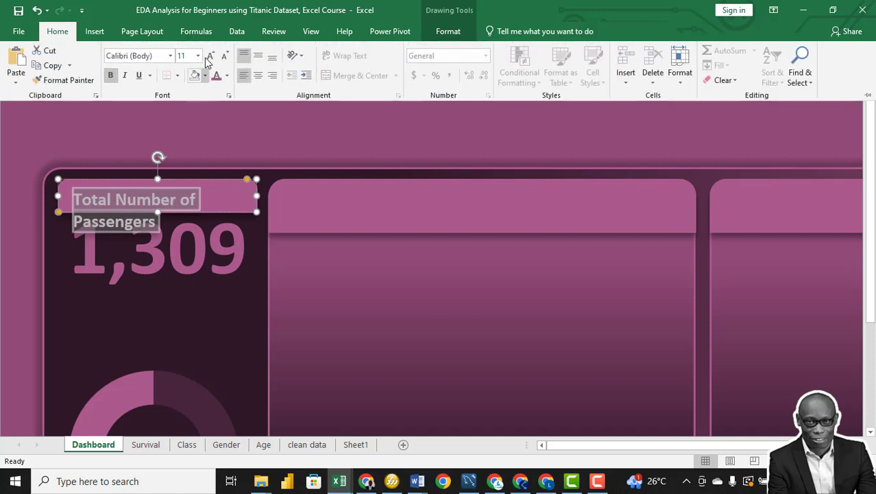
pyautogui.click(199, 57)
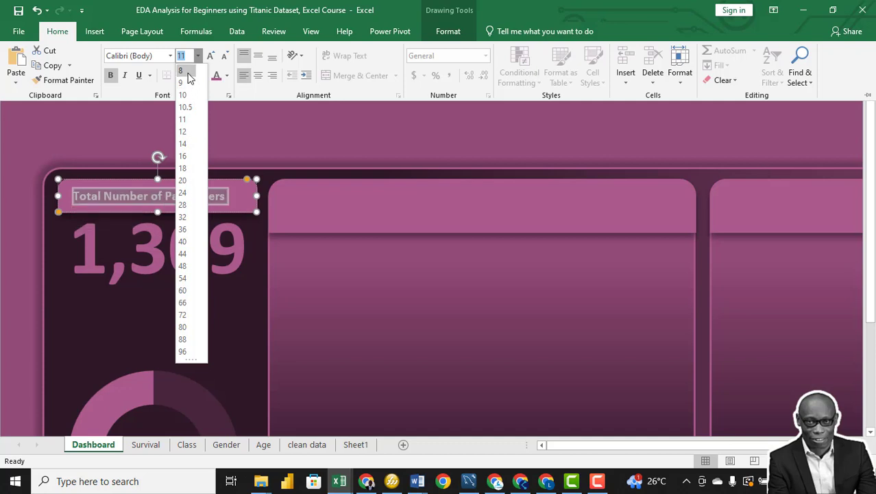
pyautogui.press('Escape')
pyautogui.hotkey('ctrl', 'F1')
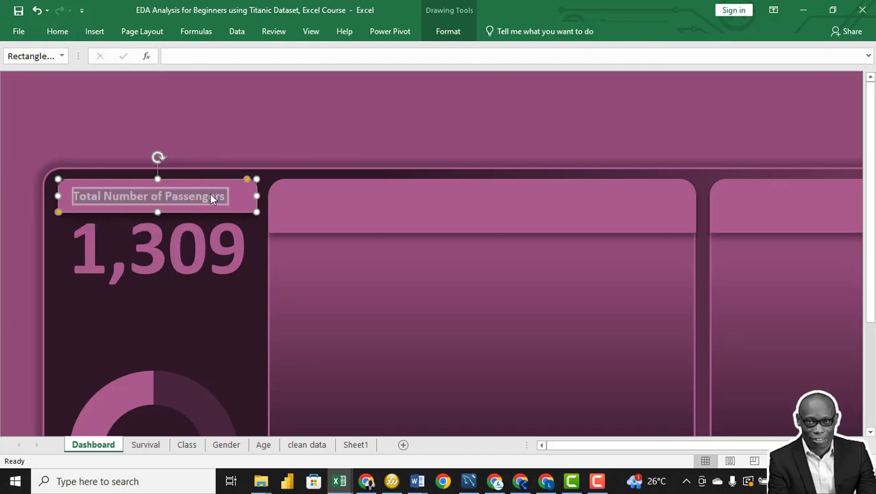
pyautogui.click(58, 31)
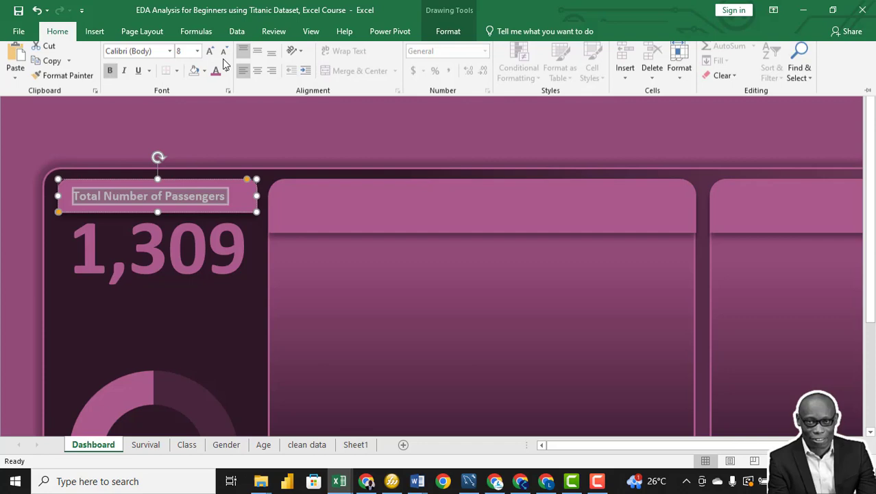
pyautogui.click(257, 75)
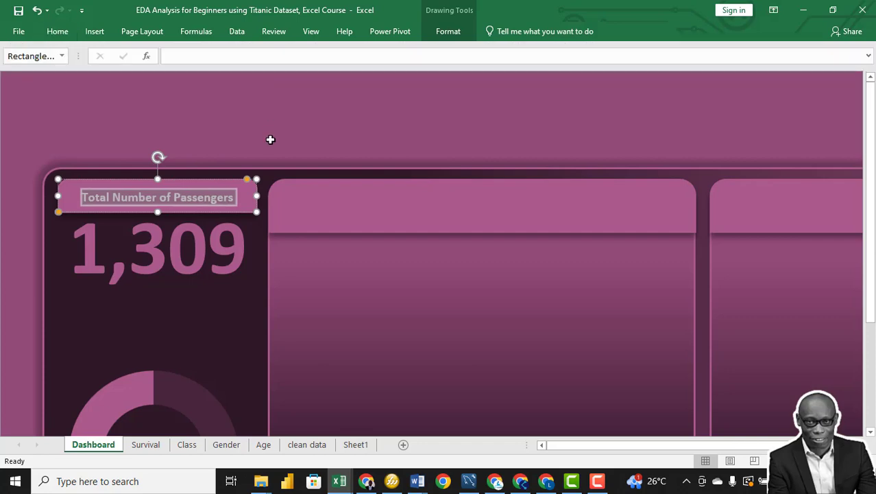
# Hide the formula bar to give the dashboard more room
pyautogui.press('Escape')
pyautogui.scroll(-3, 270, 137)
pyautogui.click(308, 30)
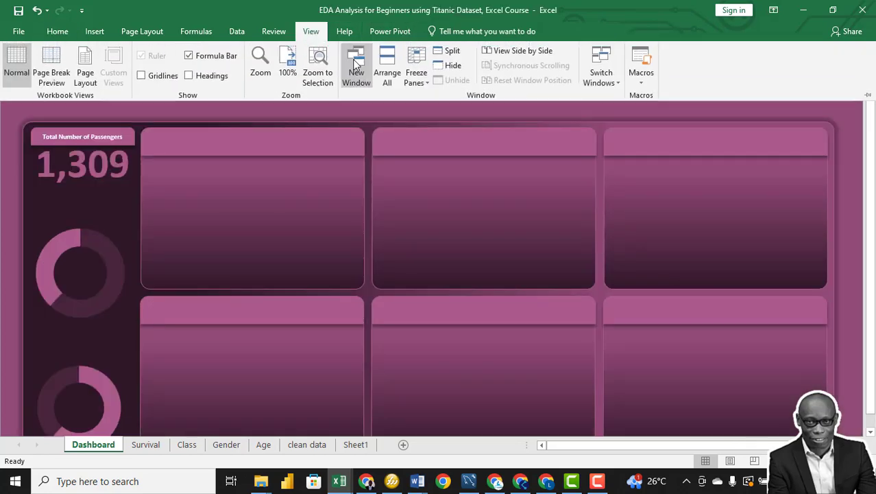
pyautogui.click(192, 56)
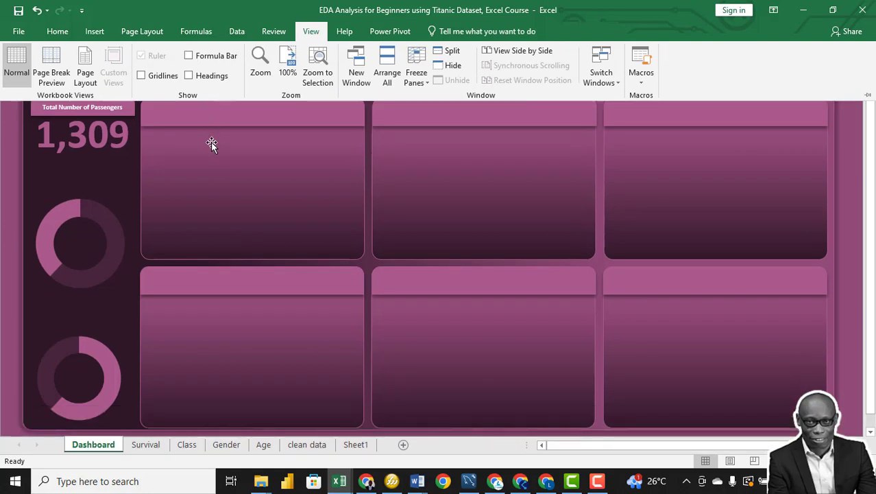
# Place copies of the labelled header strip above the upper and lower doughnut charts in the side panel
pyautogui.press('Escape')
pyautogui.click(108, 153)
pyautogui.click(107, 154)
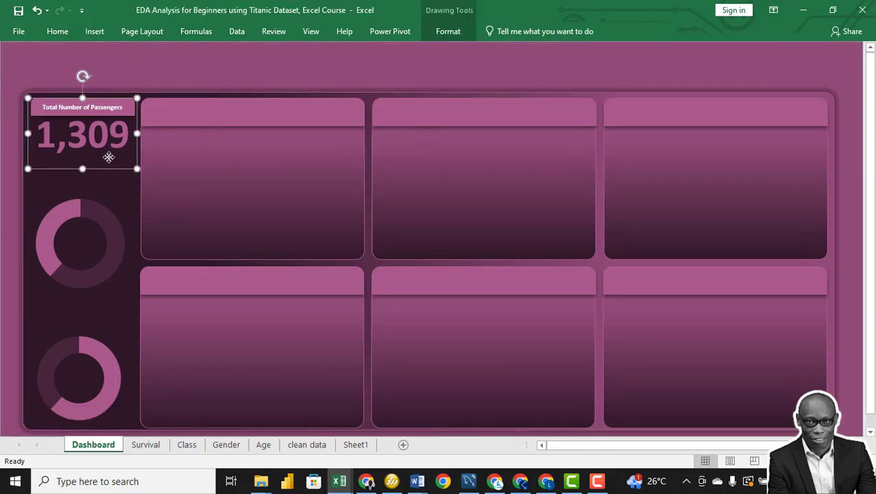
pyautogui.click(108, 157)
pyautogui.moveTo(114, 152); pyautogui.dragTo(118, 192)
pyautogui.press('Down')
pyautogui.press('Down')
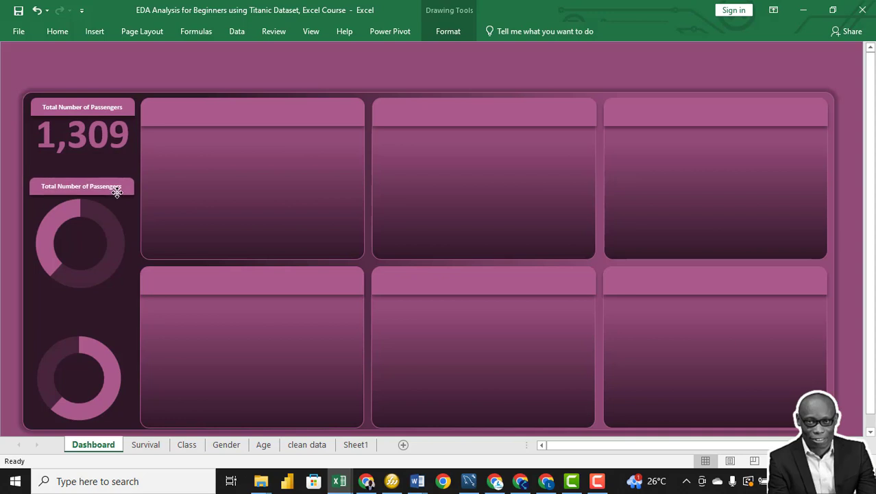
pyautogui.click(119, 192)
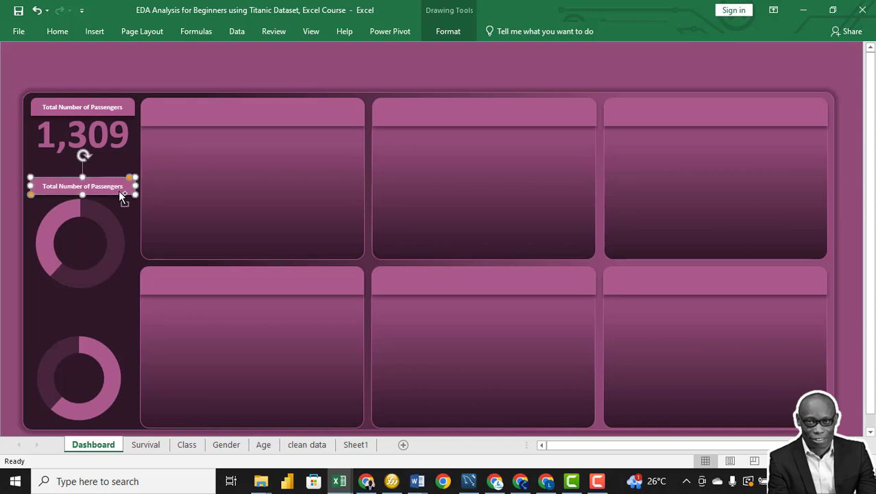
pyautogui.moveTo(119, 191); pyautogui.dragTo(106, 304)
pyautogui.click(106, 310)
# Align the three side-panel header strips to a common horizontal center
pyautogui.click(42, 114)
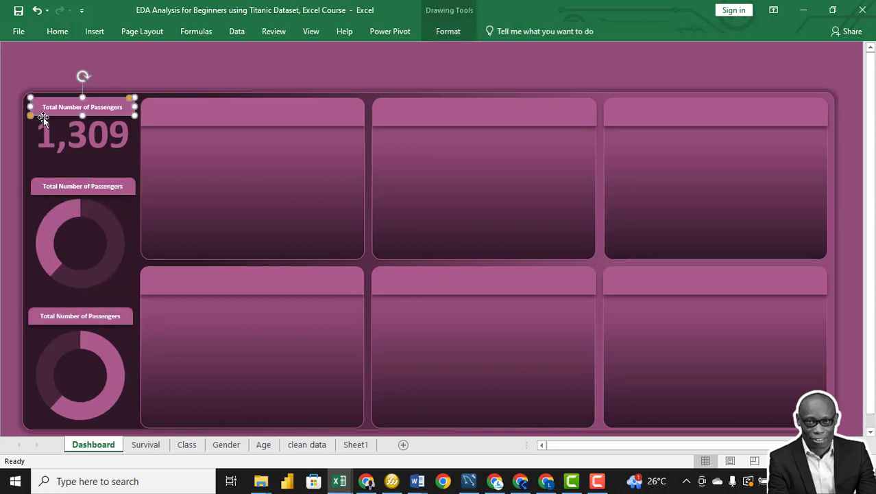
pyautogui.keyDown('ctrl'); pyautogui.click(61, 178); pyautogui.keyUp('ctrl')
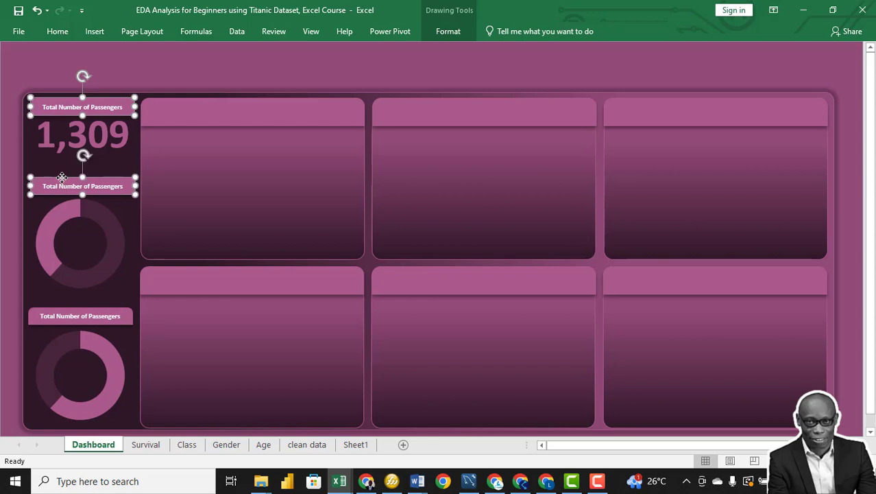
pyautogui.keyDown('ctrl'); pyautogui.click(41, 307); pyautogui.keyUp('ctrl')
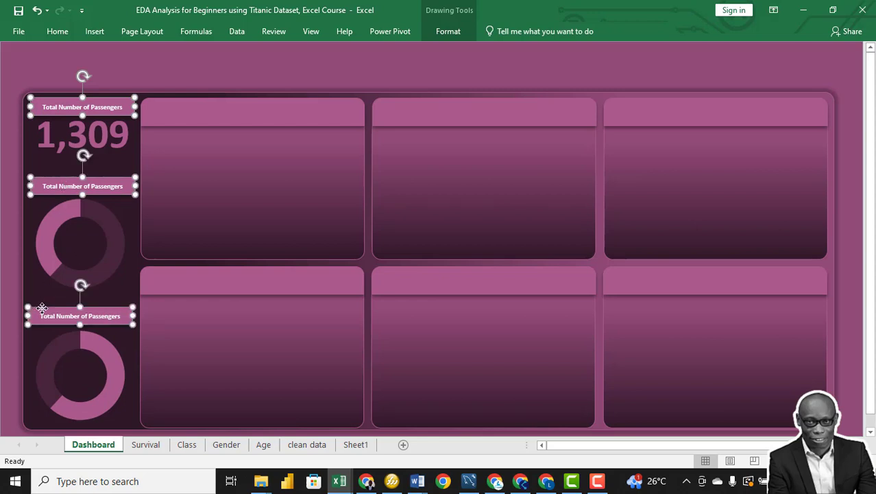
pyautogui.click(452, 31)
pyautogui.click(699, 52)
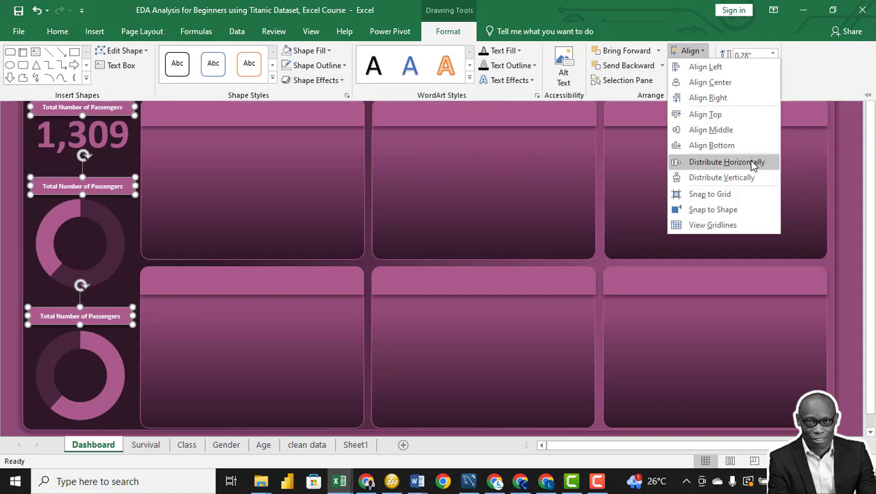
pyautogui.click(740, 83)
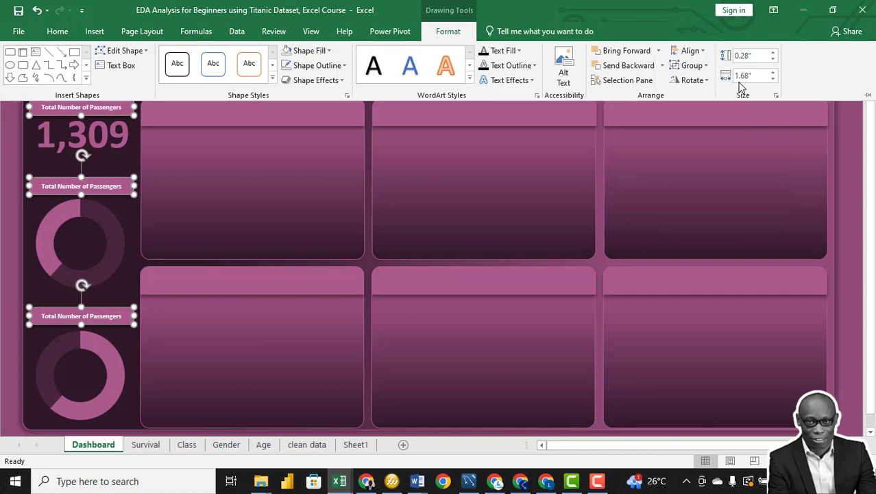
pyautogui.press('Escape')
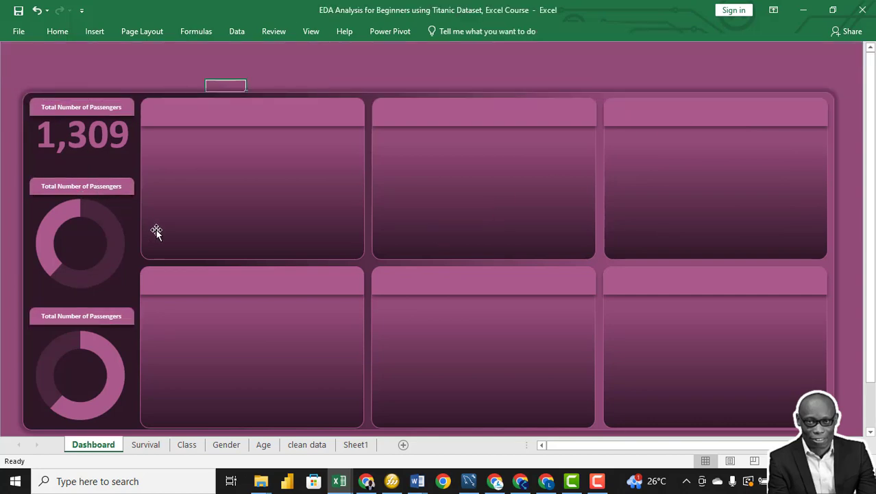
# Change the label of the header strip above the upper doughnut chart to "Survived"
pyautogui.scroll(5, 156, 232)
pyautogui.click(81, 186)
pyautogui.write('Survived')
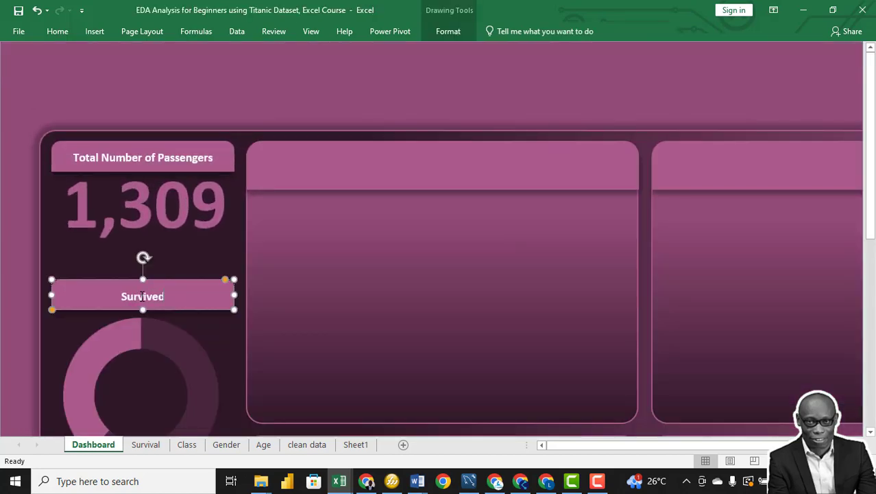
# Change the label of the header strip above the lower doughnut chart to "Did not Survive"
pyautogui.scroll(-5, 469, 236)
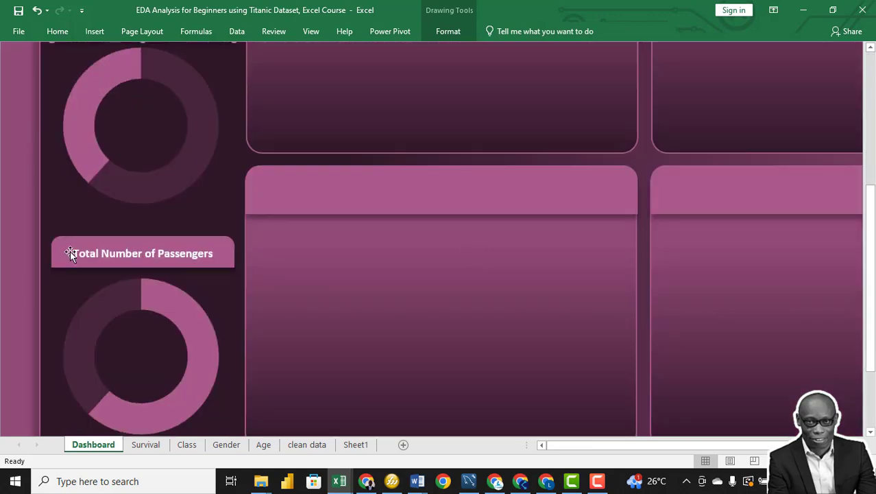
pyautogui.click(152, 253)
pyautogui.hotkey('ctrl', 'a')
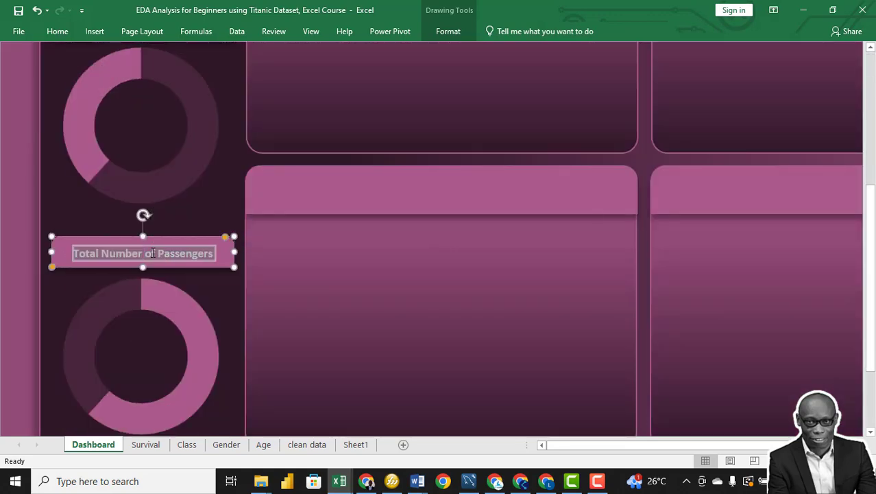
pyautogui.write('Did no')
pyautogui.press('BackSpace')
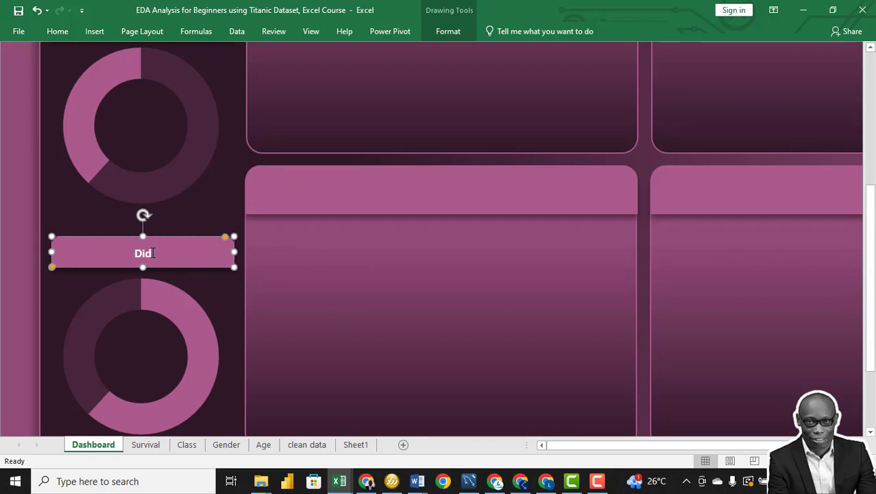
pyautogui.write('not Survive')
# Place a copy of the total passengers text box over the upper doughnut chart
pyautogui.scroll(-5, 116, 166)
pyautogui.click(116, 166)
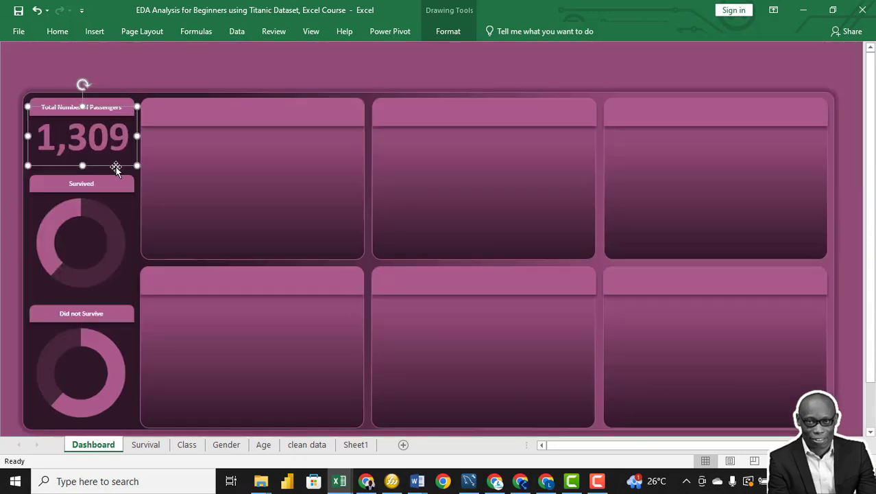
pyautogui.moveTo(116, 167); pyautogui.dragTo(98, 255)
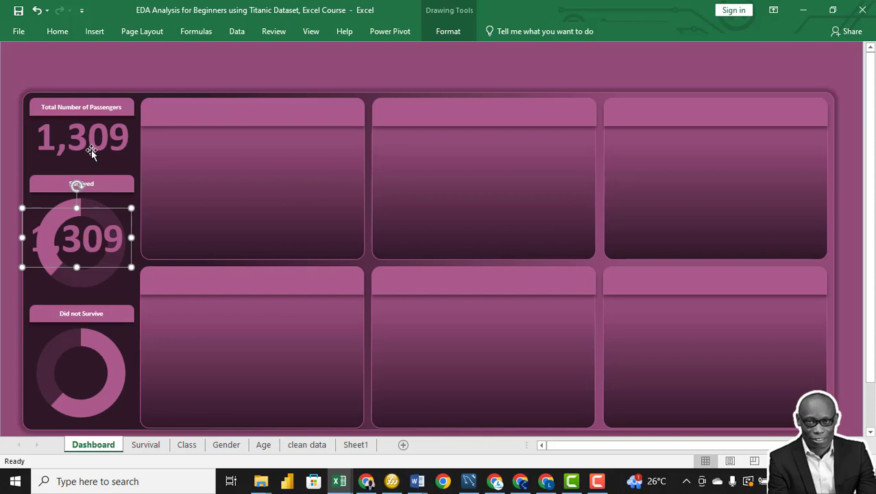
# Show the formula bar and link the copied text box to cell G5 of the Survival sheet
pyautogui.click(310, 31)
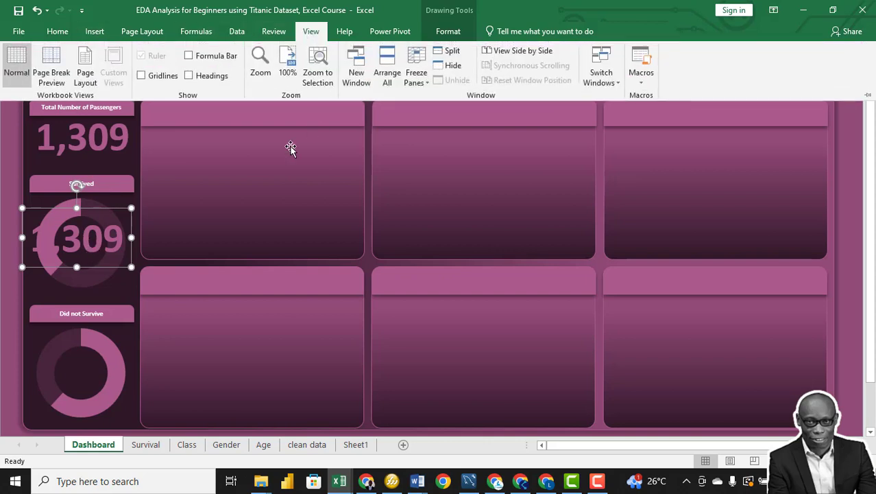
pyautogui.click(188, 55)
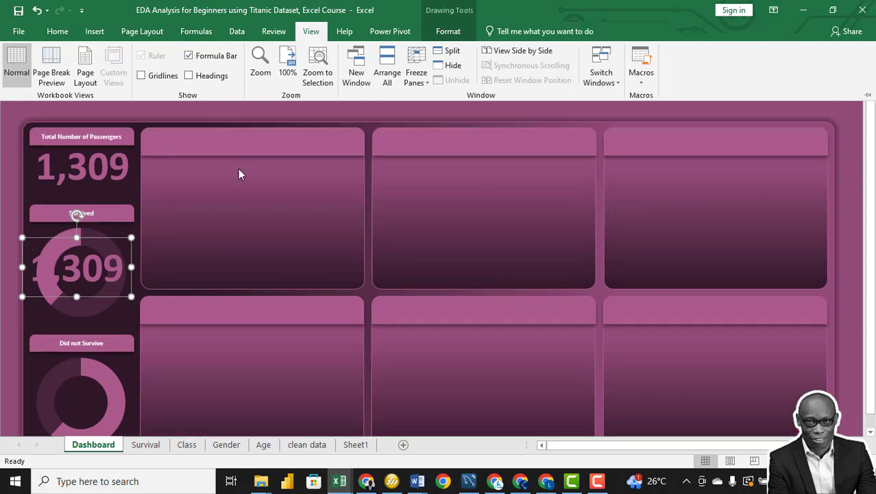
pyautogui.click(102, 250)
pyautogui.moveTo(225, 55); pyautogui.dragTo(167, 55)
pyautogui.write('=')
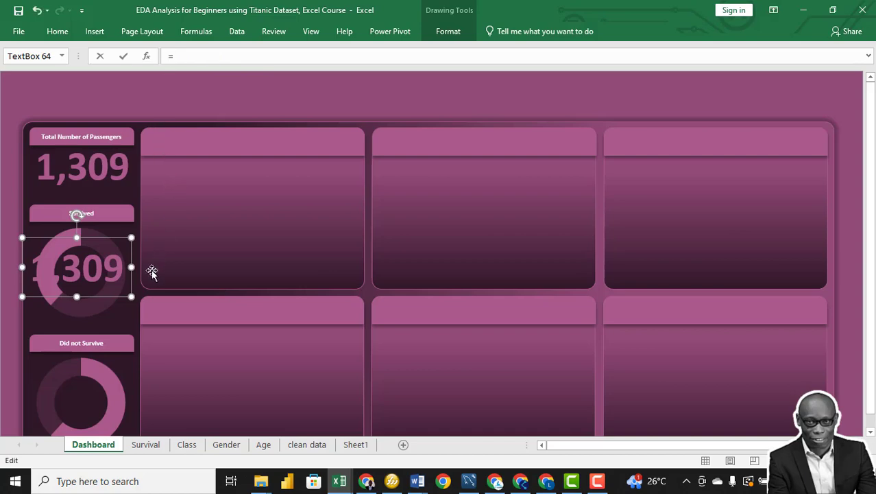
pyautogui.click(146, 445)
pyautogui.click(146, 445)
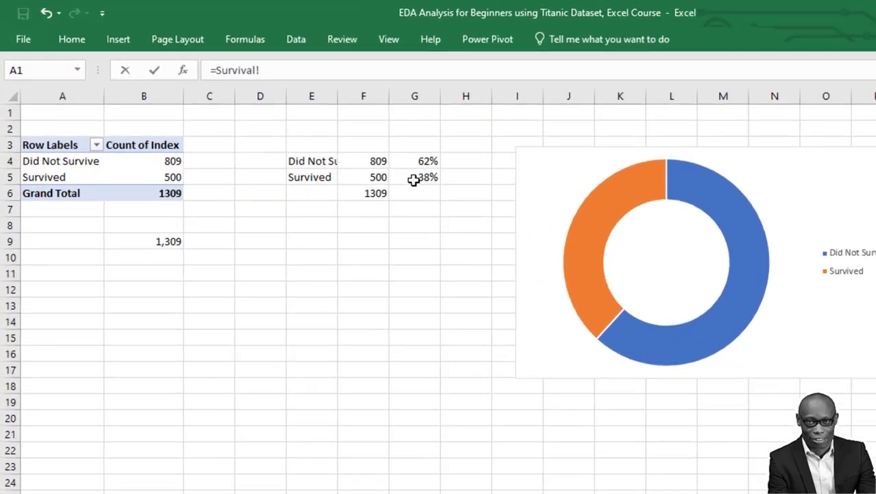
pyautogui.click(345, 145)
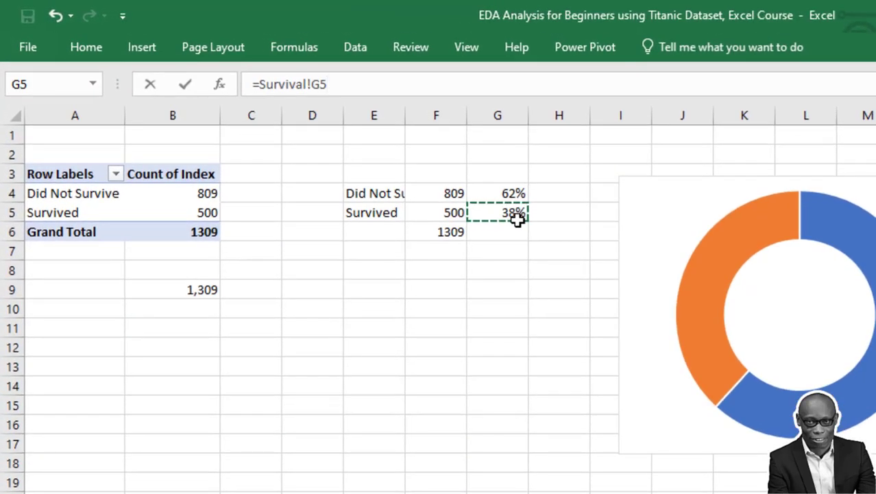
pyautogui.press('Return')
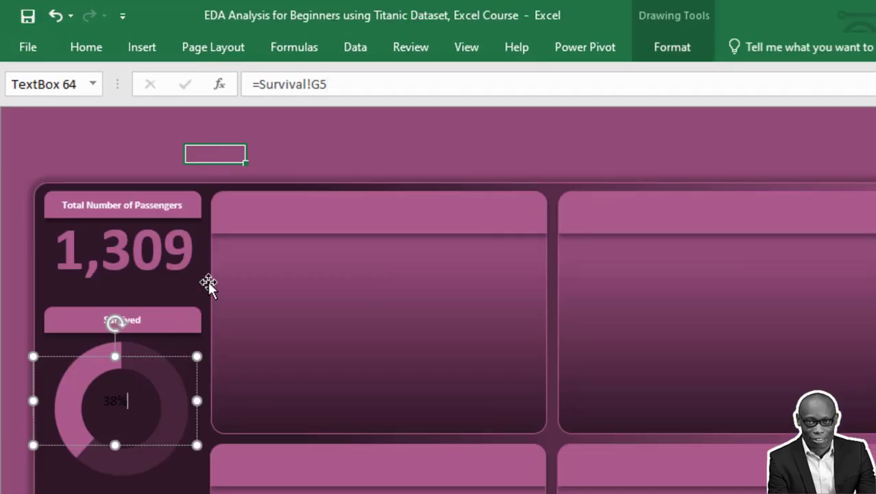
# Copy the formatting of the total passengers text box to the percentage text over the upper doughnut with Format Painter
pyautogui.click(143, 245)
pyautogui.click(140, 240)
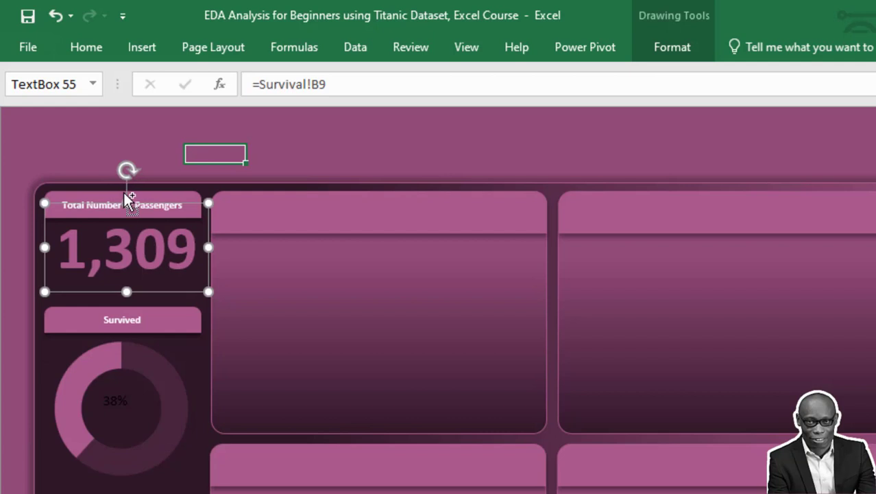
pyautogui.moveTo(127, 199); pyautogui.dragTo(124, 201)
pyautogui.click(90, 44)
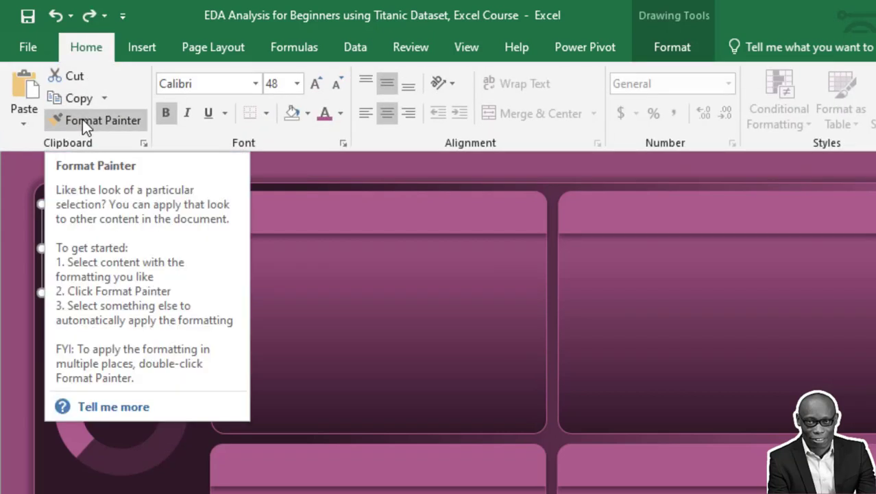
pyautogui.click(82, 119)
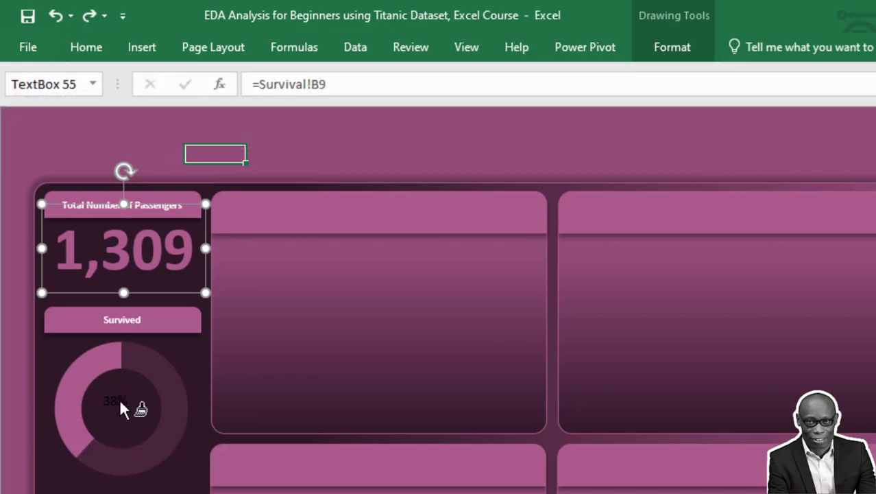
pyautogui.click(119, 401)
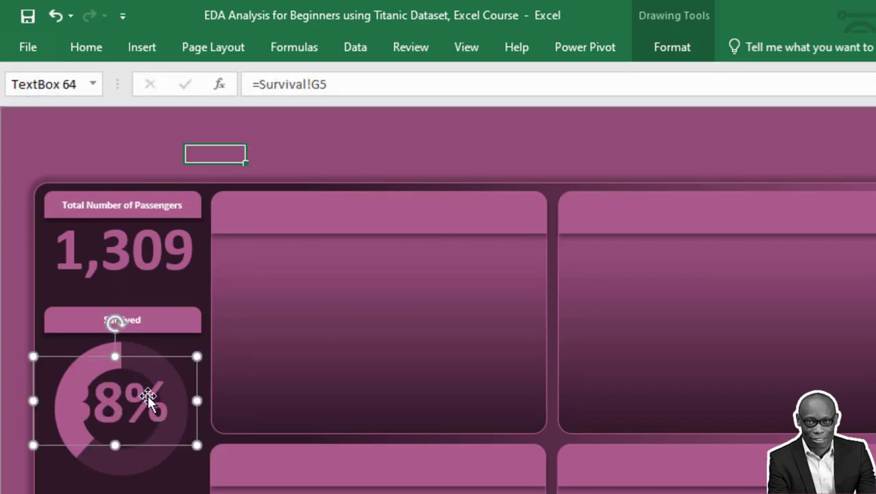
# Shift the percentage text box toward the middle of the upper doughnut and set its font size to 18
pyautogui.moveTo(151, 397); pyautogui.dragTo(160, 399)
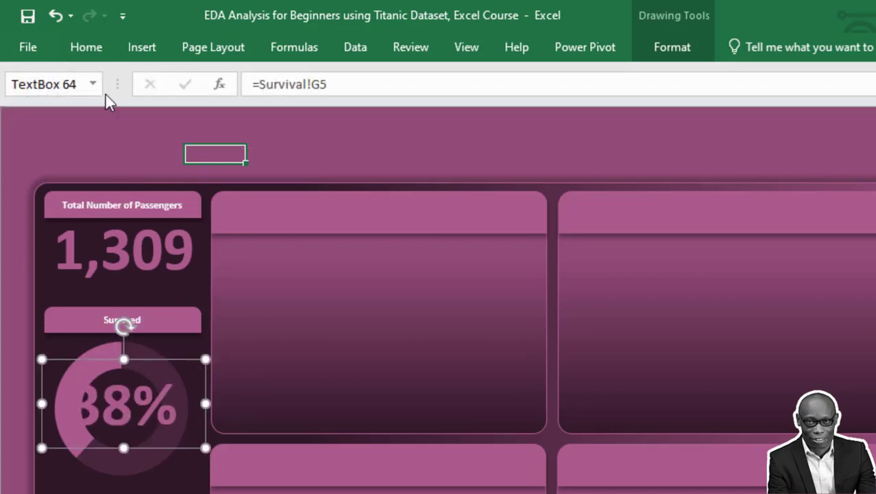
pyautogui.click(86, 46)
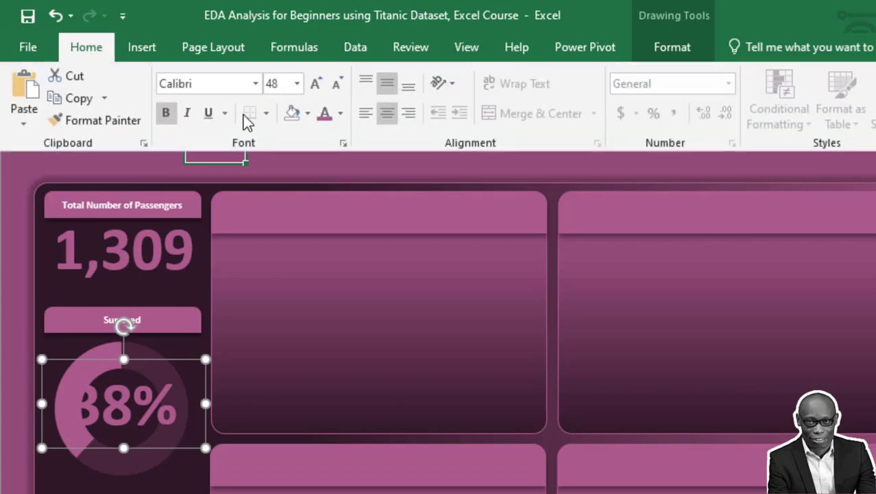
pyautogui.click(296, 85)
pyautogui.click(274, 270)
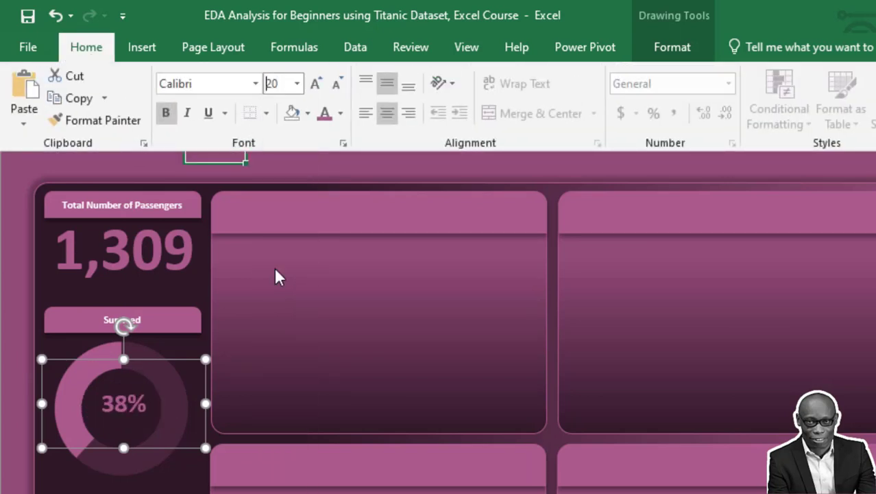
pyautogui.click(297, 83)
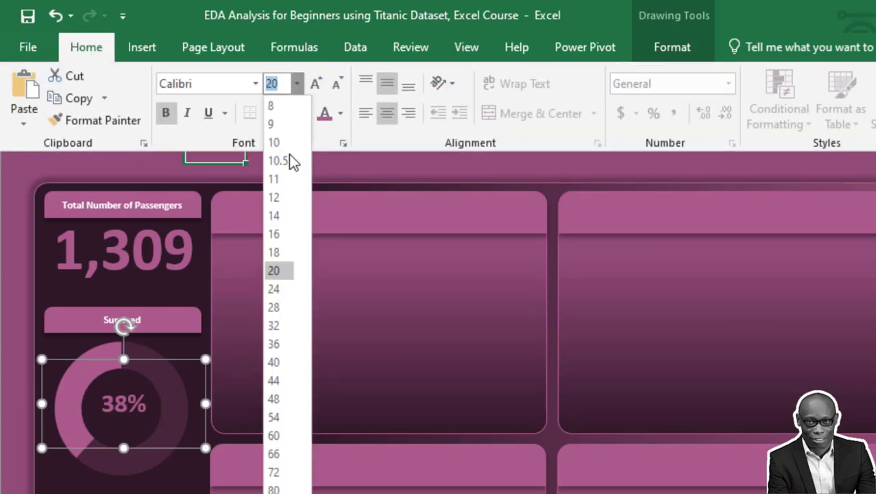
pyautogui.click(278, 251)
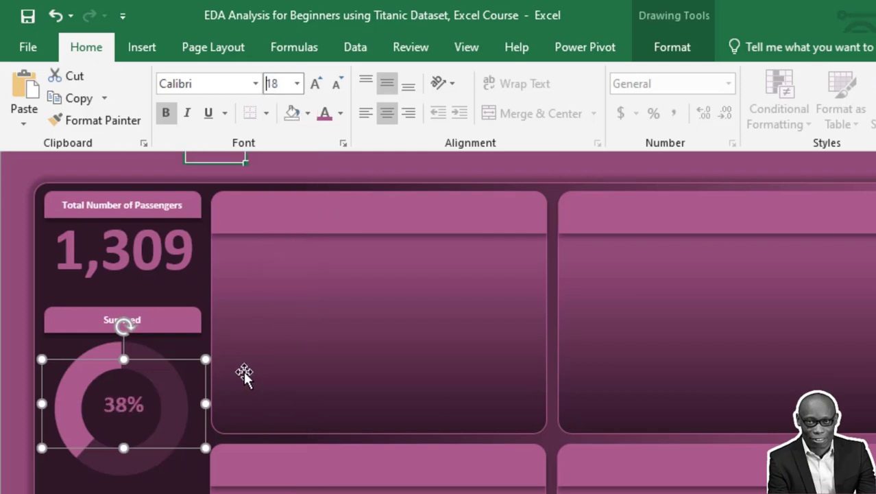
# Try font size 24 on the upper doughnut's percentage text and set it back to 18
pyautogui.hotkey('alt', 'Down')
pyautogui.press('Down')
pyautogui.press('Down')
pyautogui.press('Down')
pyautogui.press('Up')
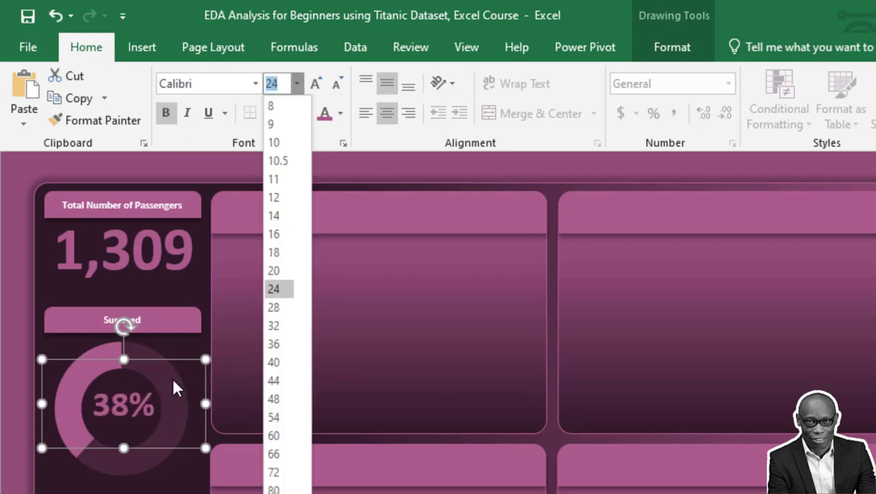
pyautogui.press('Up')
pyautogui.press('Up')
pyautogui.press('Return')
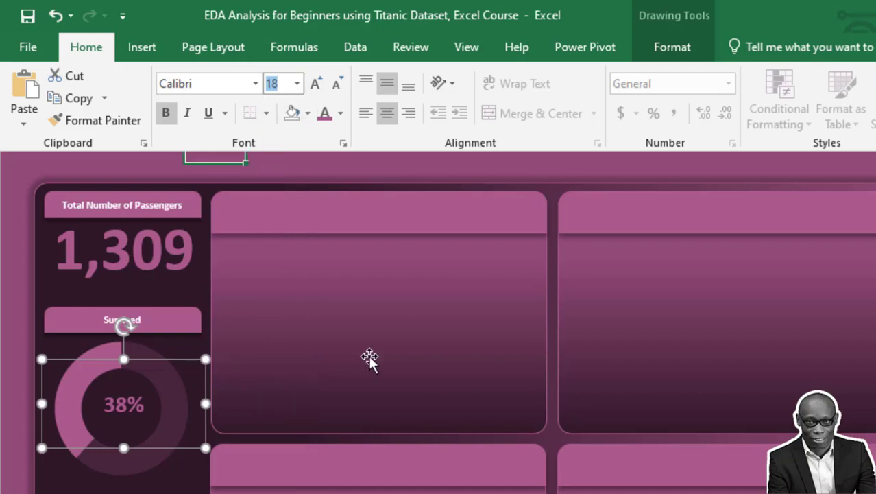
# Collapse the ribbon and nudge the percentage text box into the exact center of the upper doughnut
pyautogui.hotkey('ctrl', 'F1')
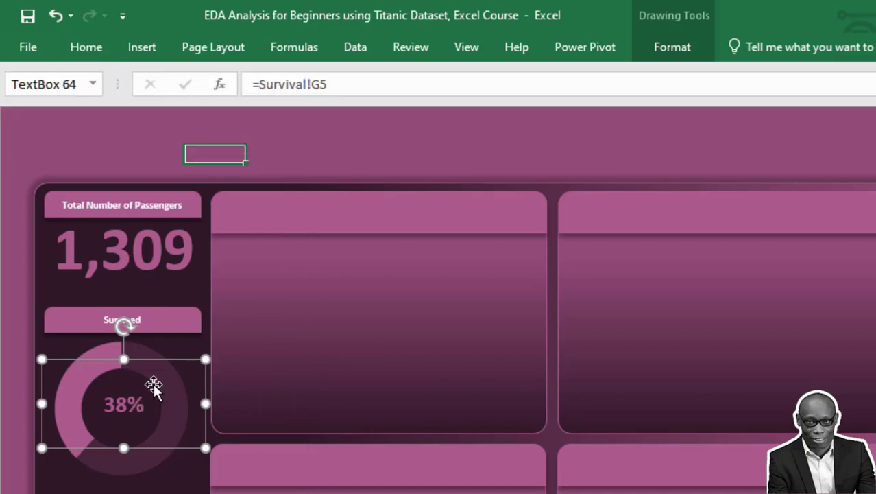
pyautogui.press('Down')
pyautogui.press('Down')
pyautogui.press('Down')
pyautogui.press('Down')
pyautogui.press('Down')
pyautogui.press('Down')
pyautogui.press('Down')
pyautogui.press('Left')
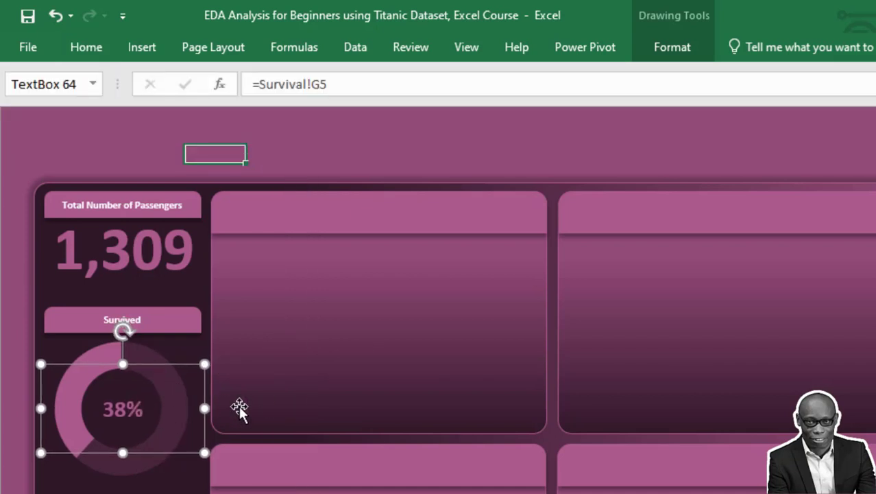
# Duplicate the percentage text box and place the copy inside the lower doughnut chart
pyautogui.scroll(-4, 171, 288)
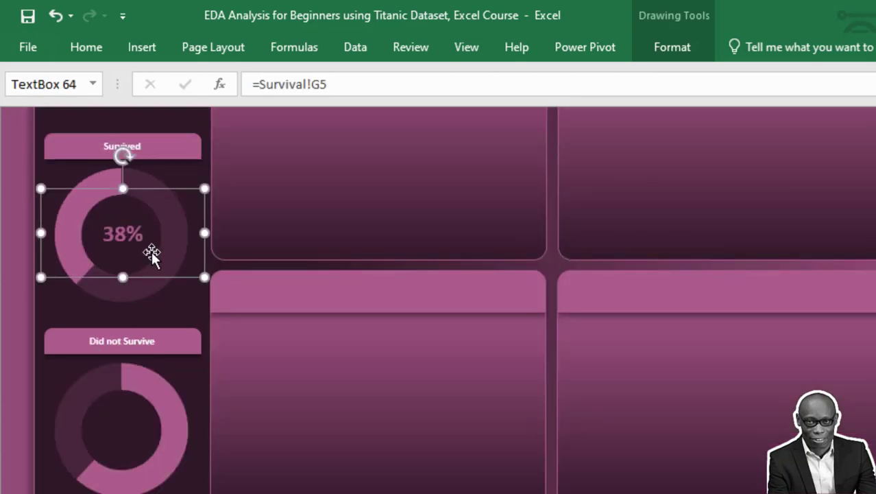
pyautogui.hotkey('ctrl', 'd')
pyautogui.moveTo(171, 293); pyautogui.dragTo(154, 467)
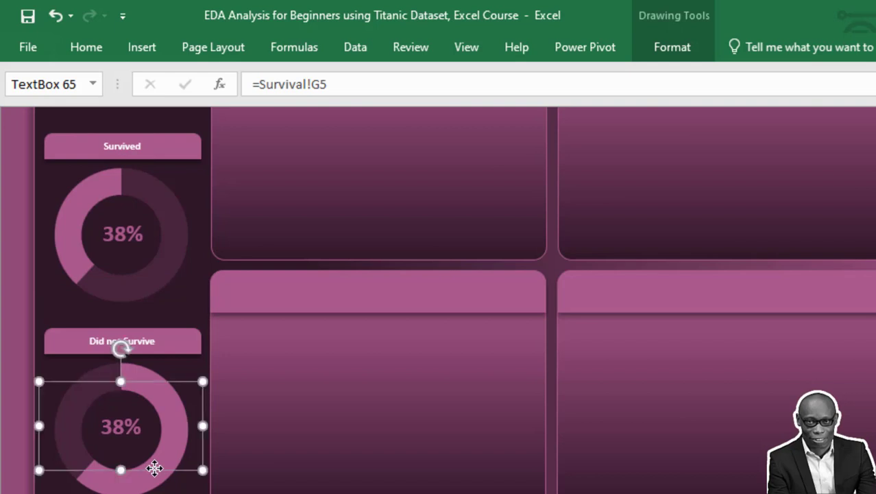
# Relink the text box in the lower doughnut to cell G4 of the Survival sheet
pyautogui.moveTo(332, 84); pyautogui.dragTo(263, 85)
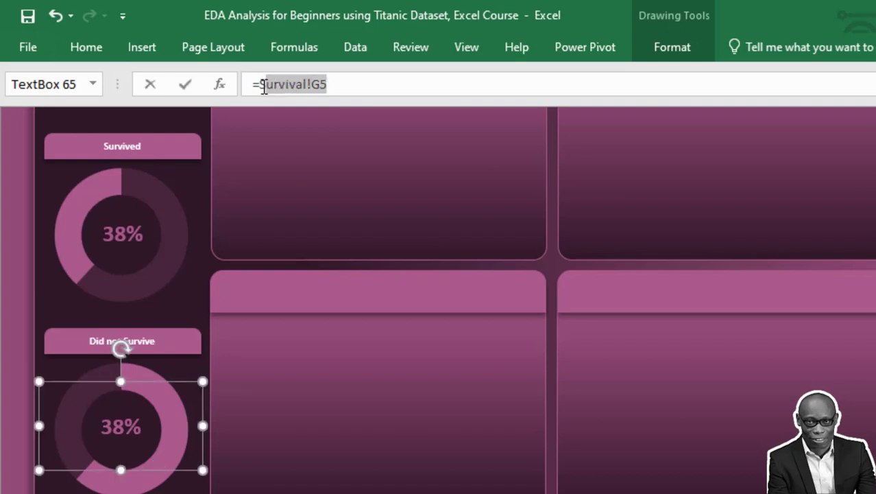
pyautogui.press('BackSpace')
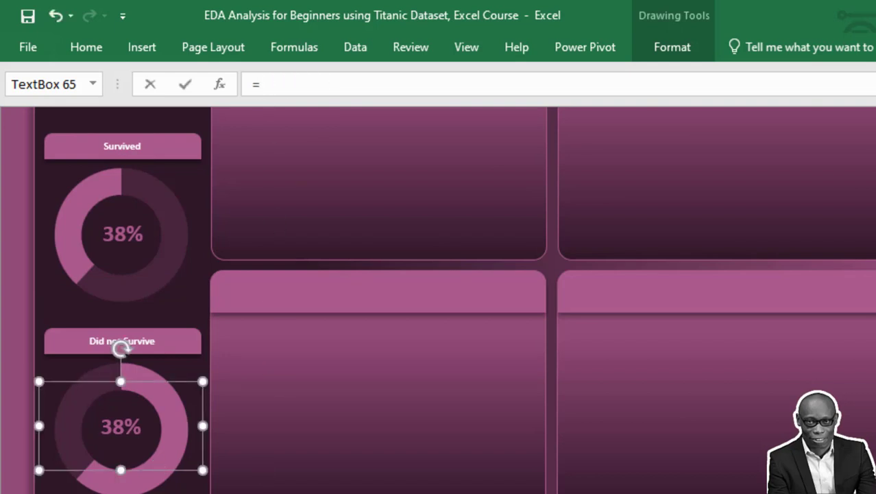
pyautogui.hotkey('ctrl', 'pageup')
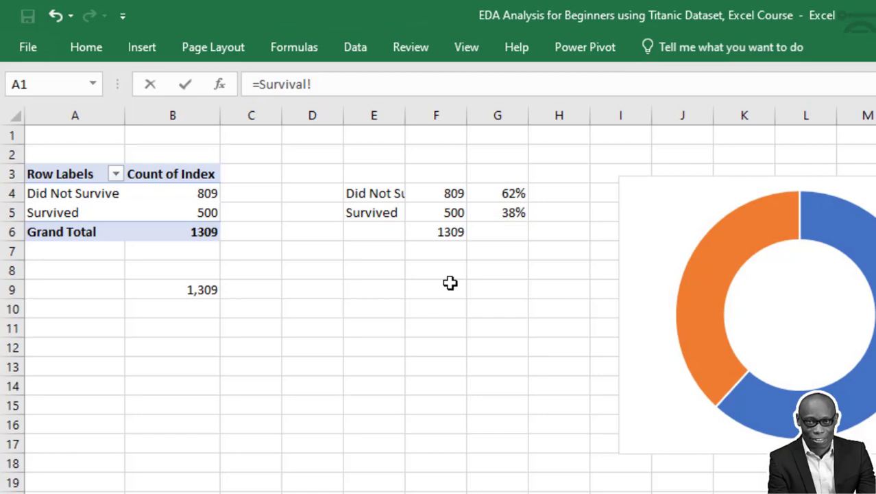
pyautogui.click(505, 193)
pyautogui.press('Return')
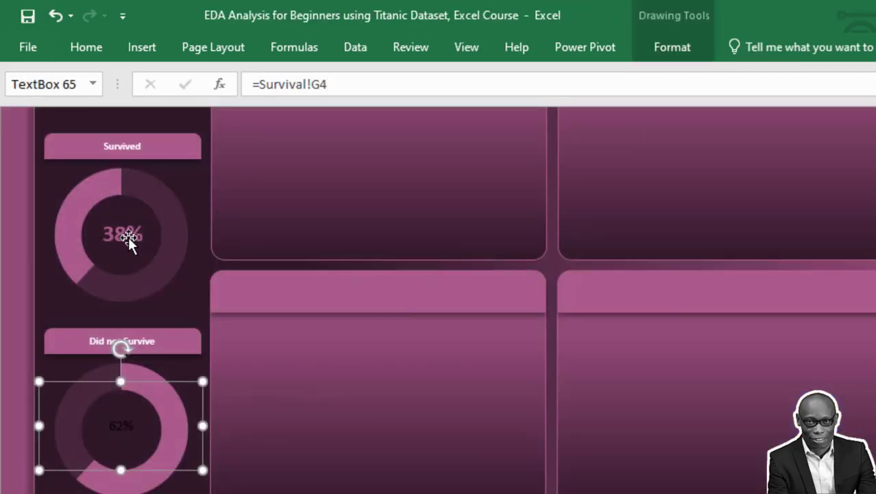
# Apply the upper percentage text's formatting to the lower percentage text with Format Painter
pyautogui.click(128, 236)
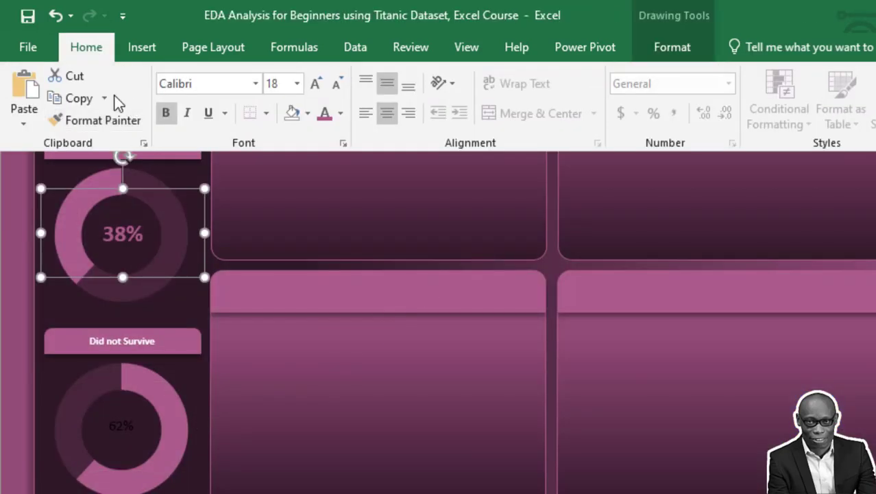
pyautogui.click(102, 120)
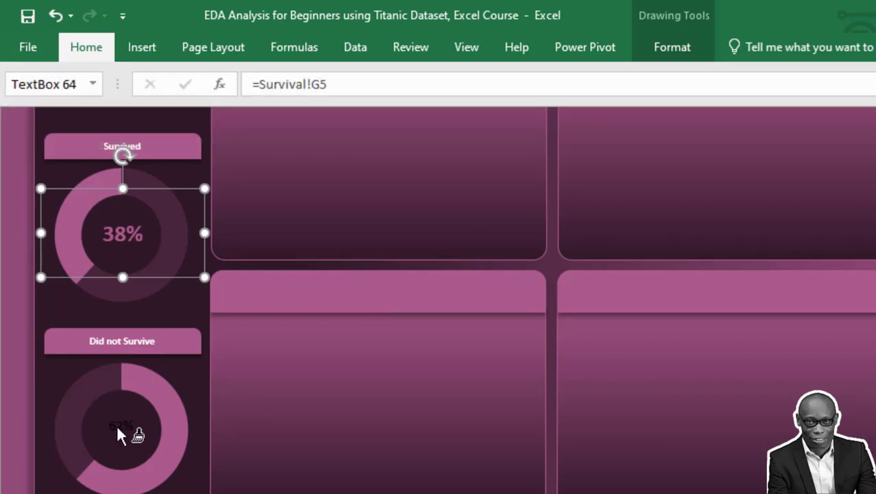
pyautogui.click(125, 423)
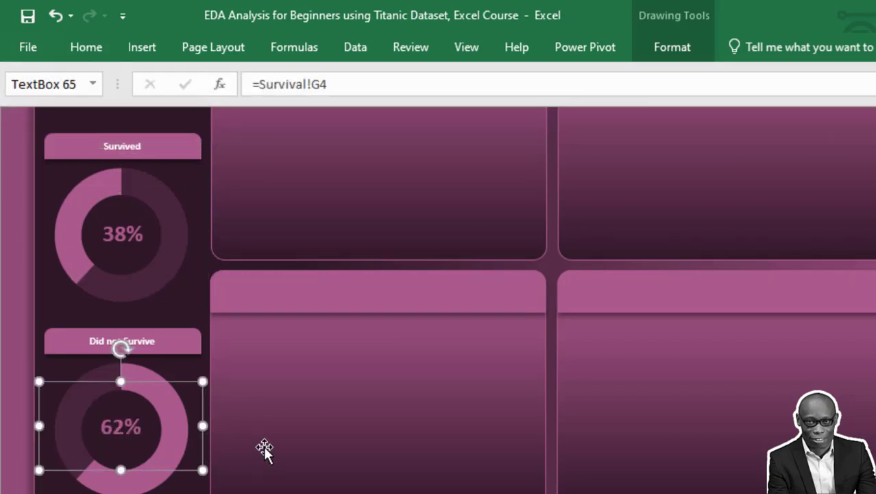
# Nudge the lower percentage text box slightly down and right into the center of its doughnut
pyautogui.press('Down')
pyautogui.press('Right')
pyautogui.press('Right')
pyautogui.press('Down')
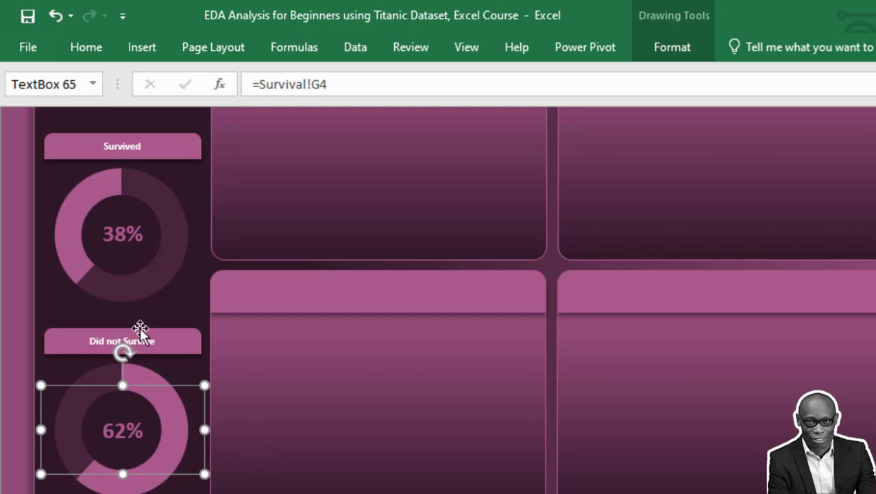
# Align the two doughnut percentage text boxes to a common horizontal center and deselect them
pyautogui.keyDown('ctrl'); pyautogui.click(129, 238); pyautogui.keyUp('ctrl')
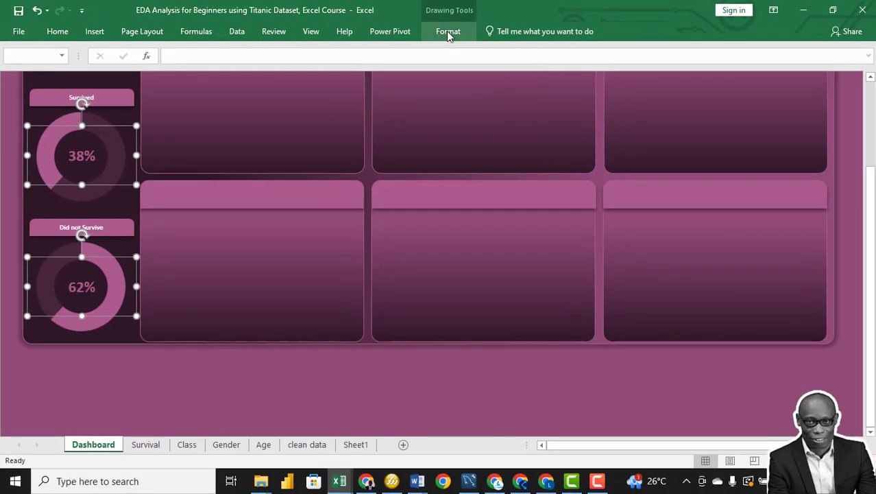
pyautogui.click(654, 45)
pyautogui.click(692, 51)
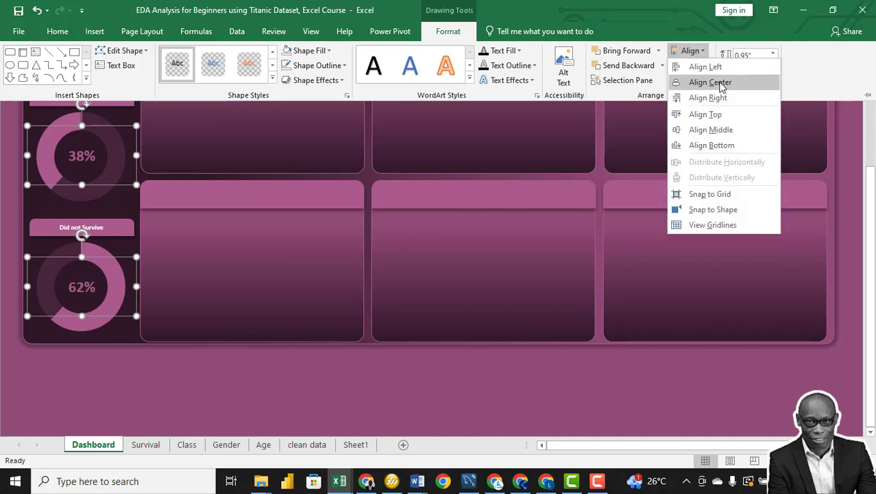
pyautogui.click(720, 83)
pyautogui.scroll(3, 364, 255)
pyautogui.click(327, 71)
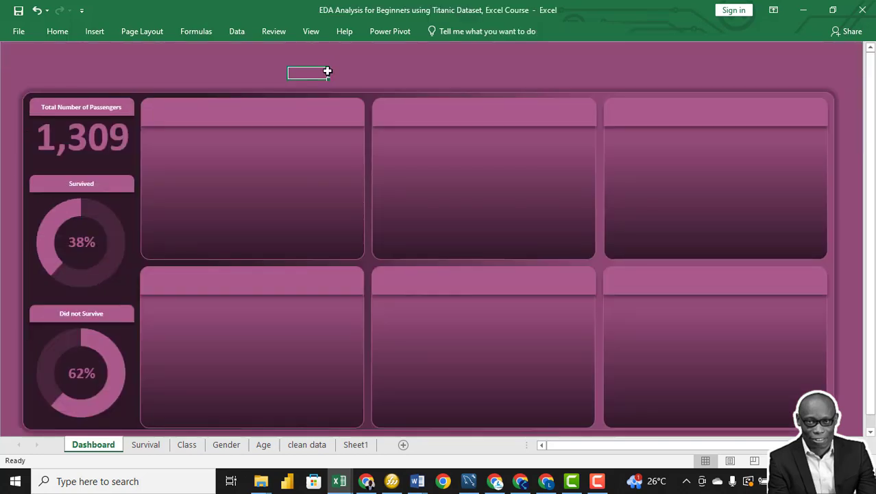